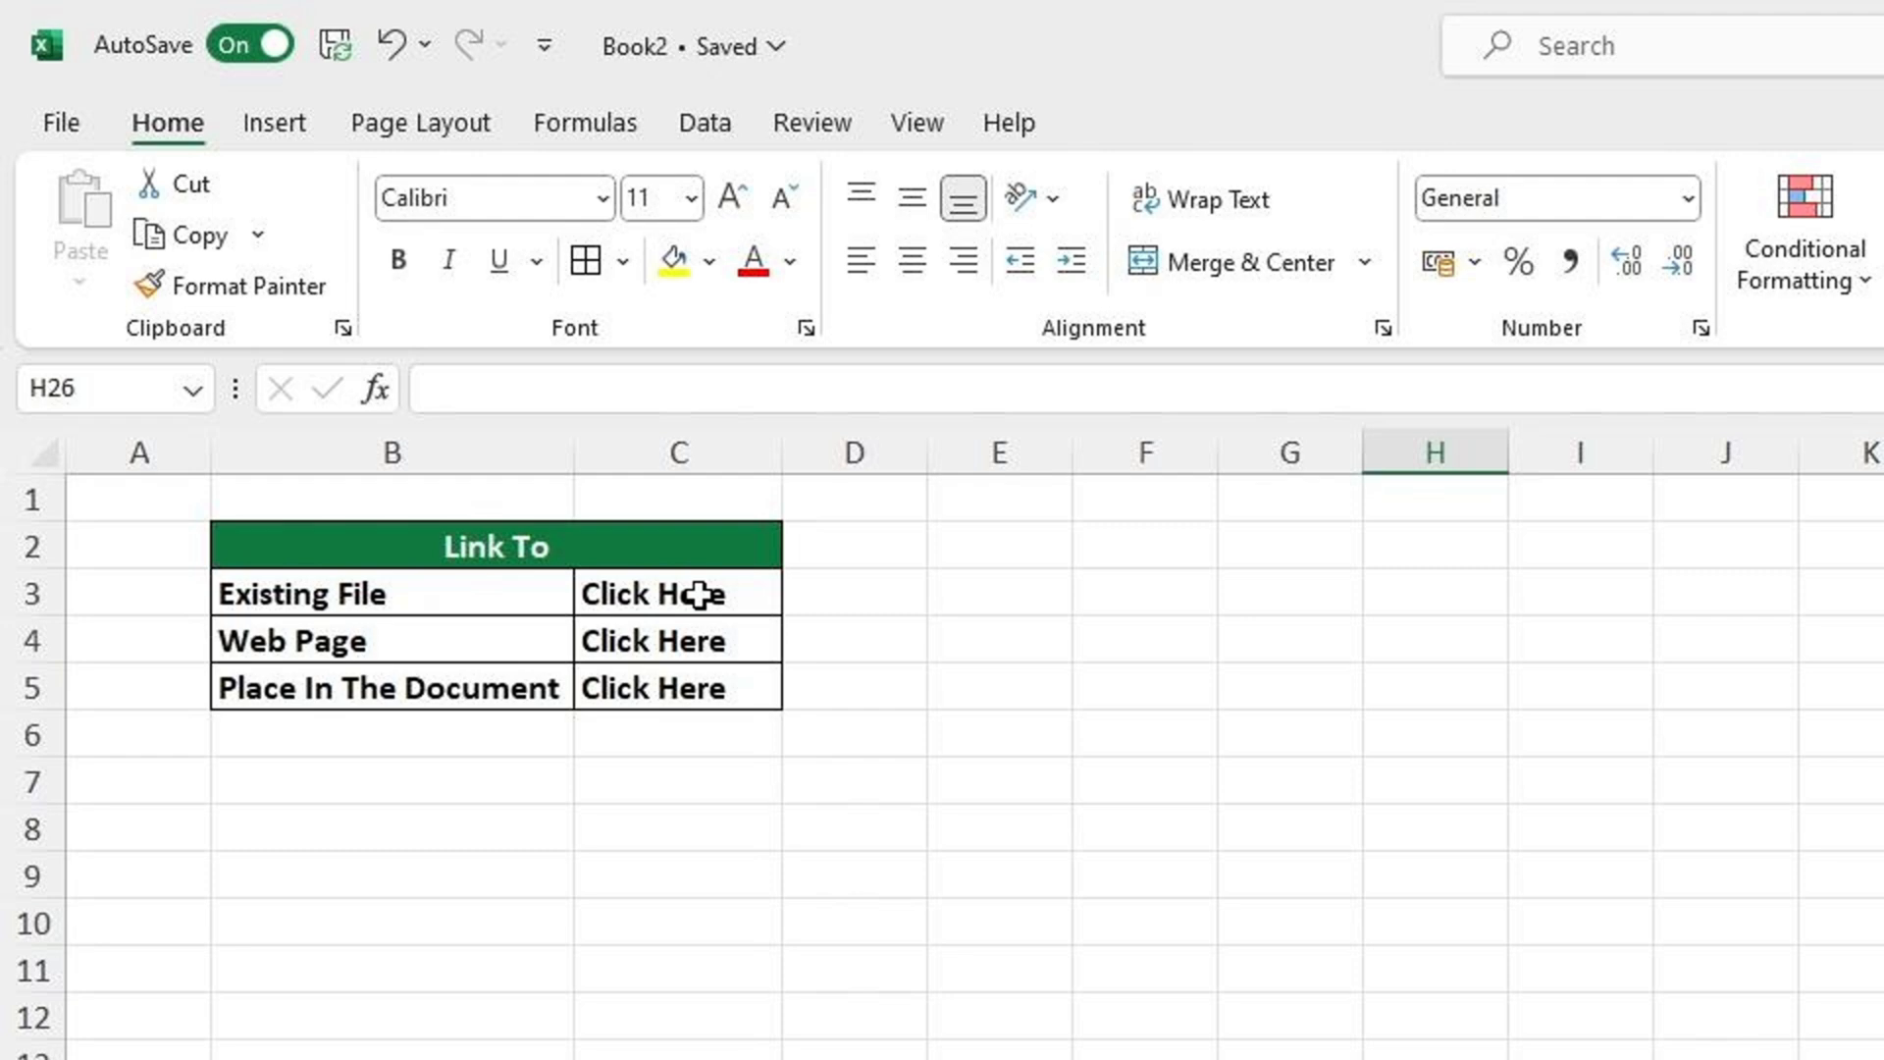
# Start inserting a hyperlink in cell C3, review the available link types and choose Existing File or Web Page.
pyautogui.click(698, 594)
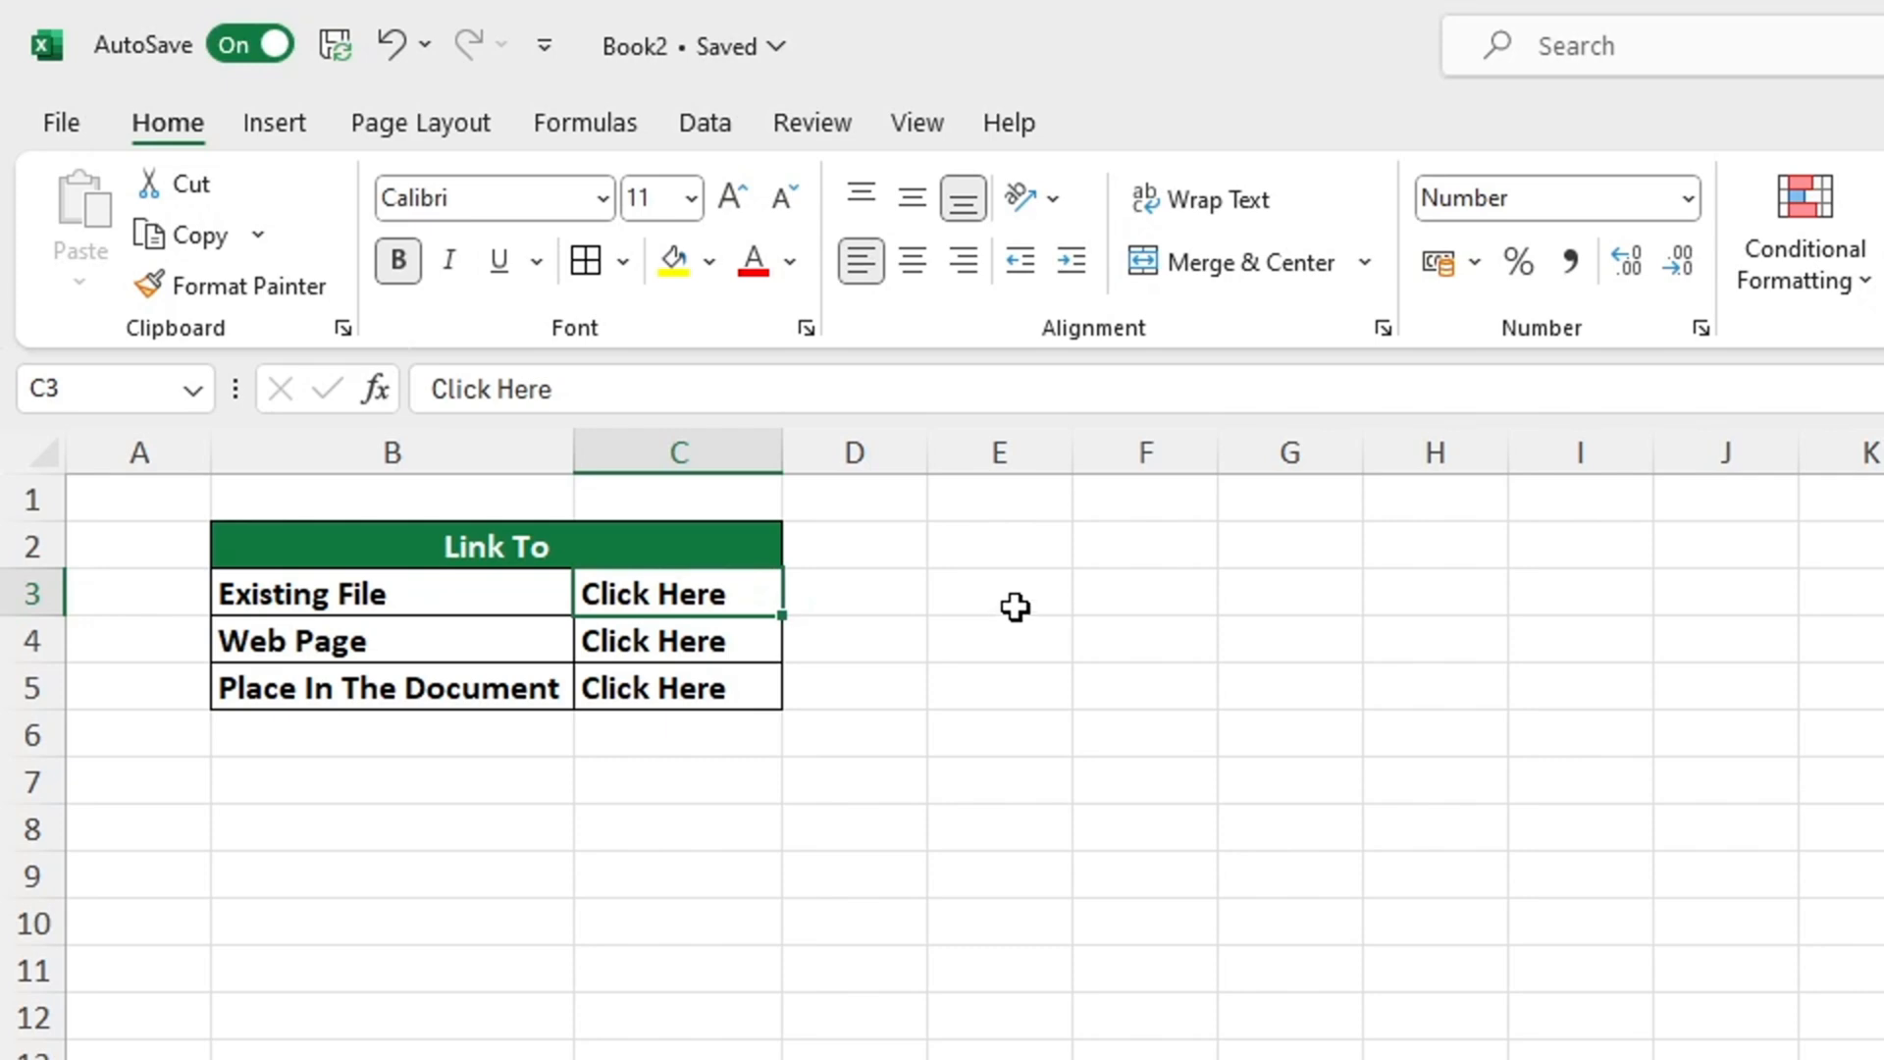
pyautogui.click(284, 123)
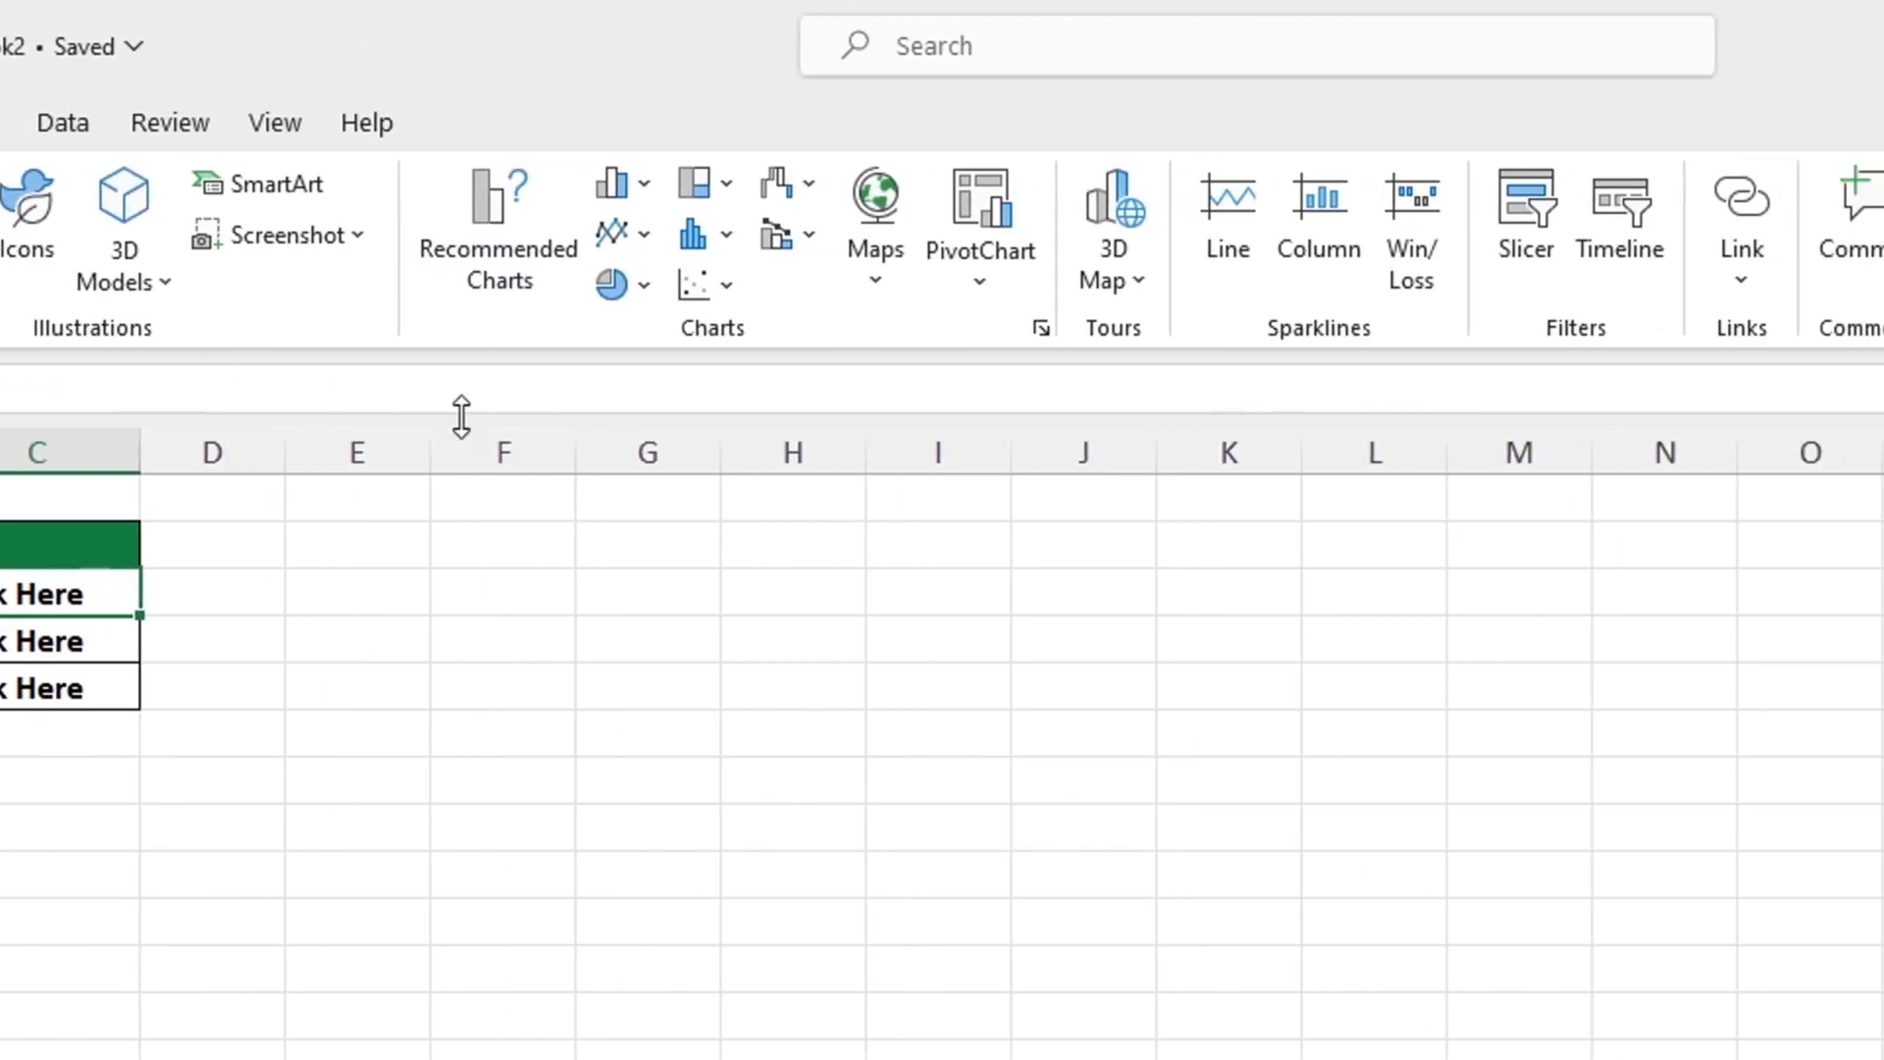
pyautogui.click(1762, 232)
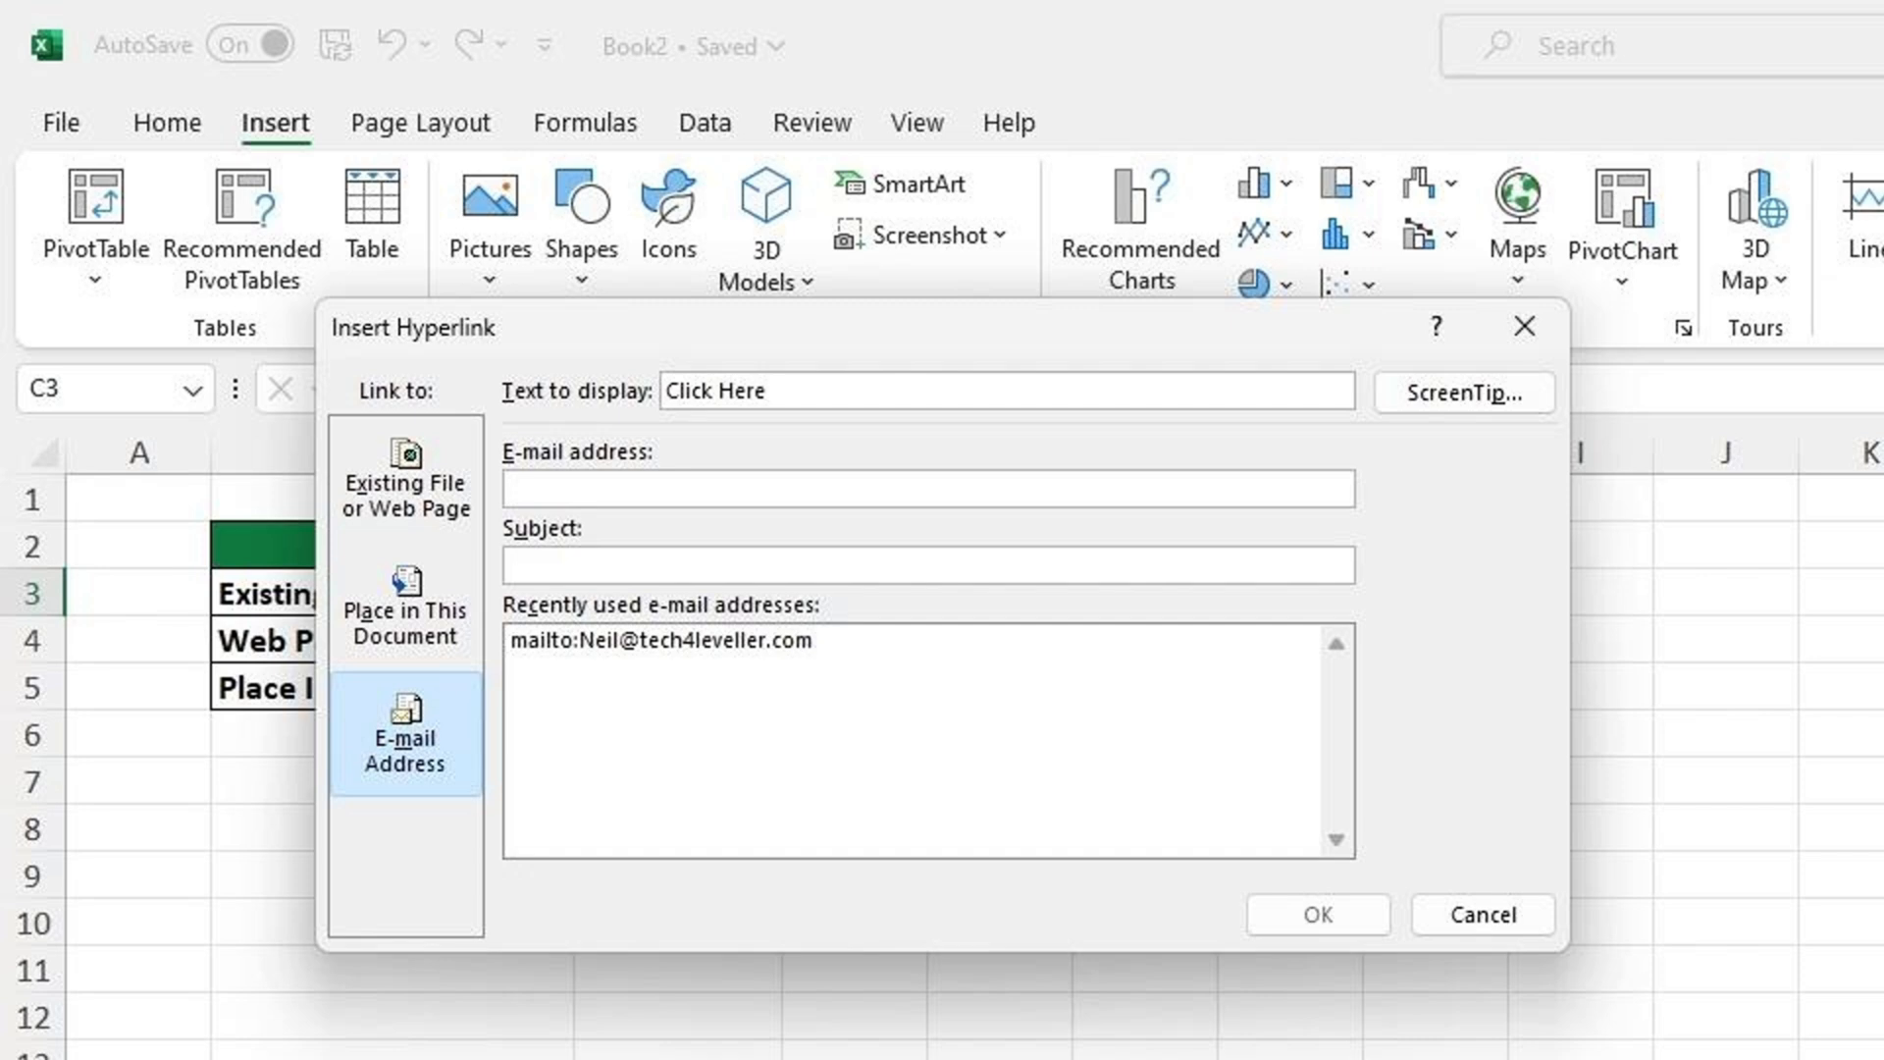
pyautogui.click(445, 481)
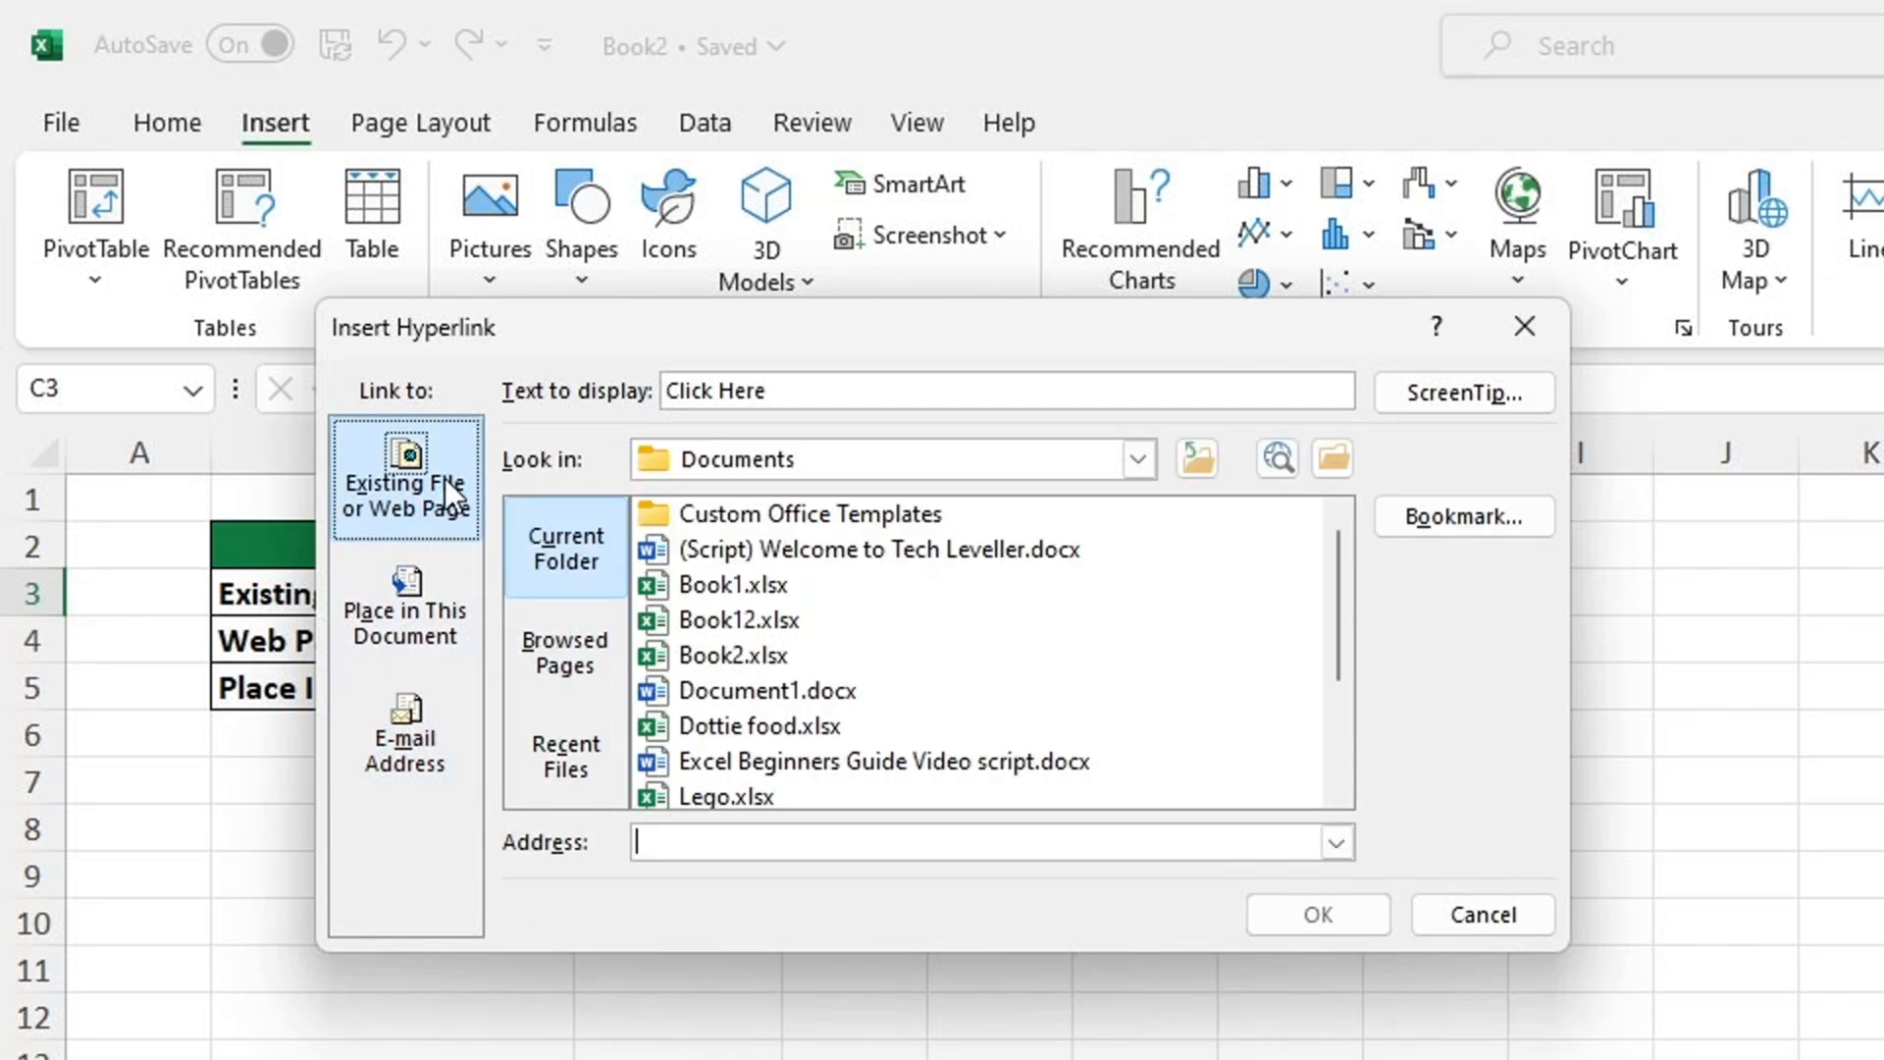
pyautogui.click(479, 640)
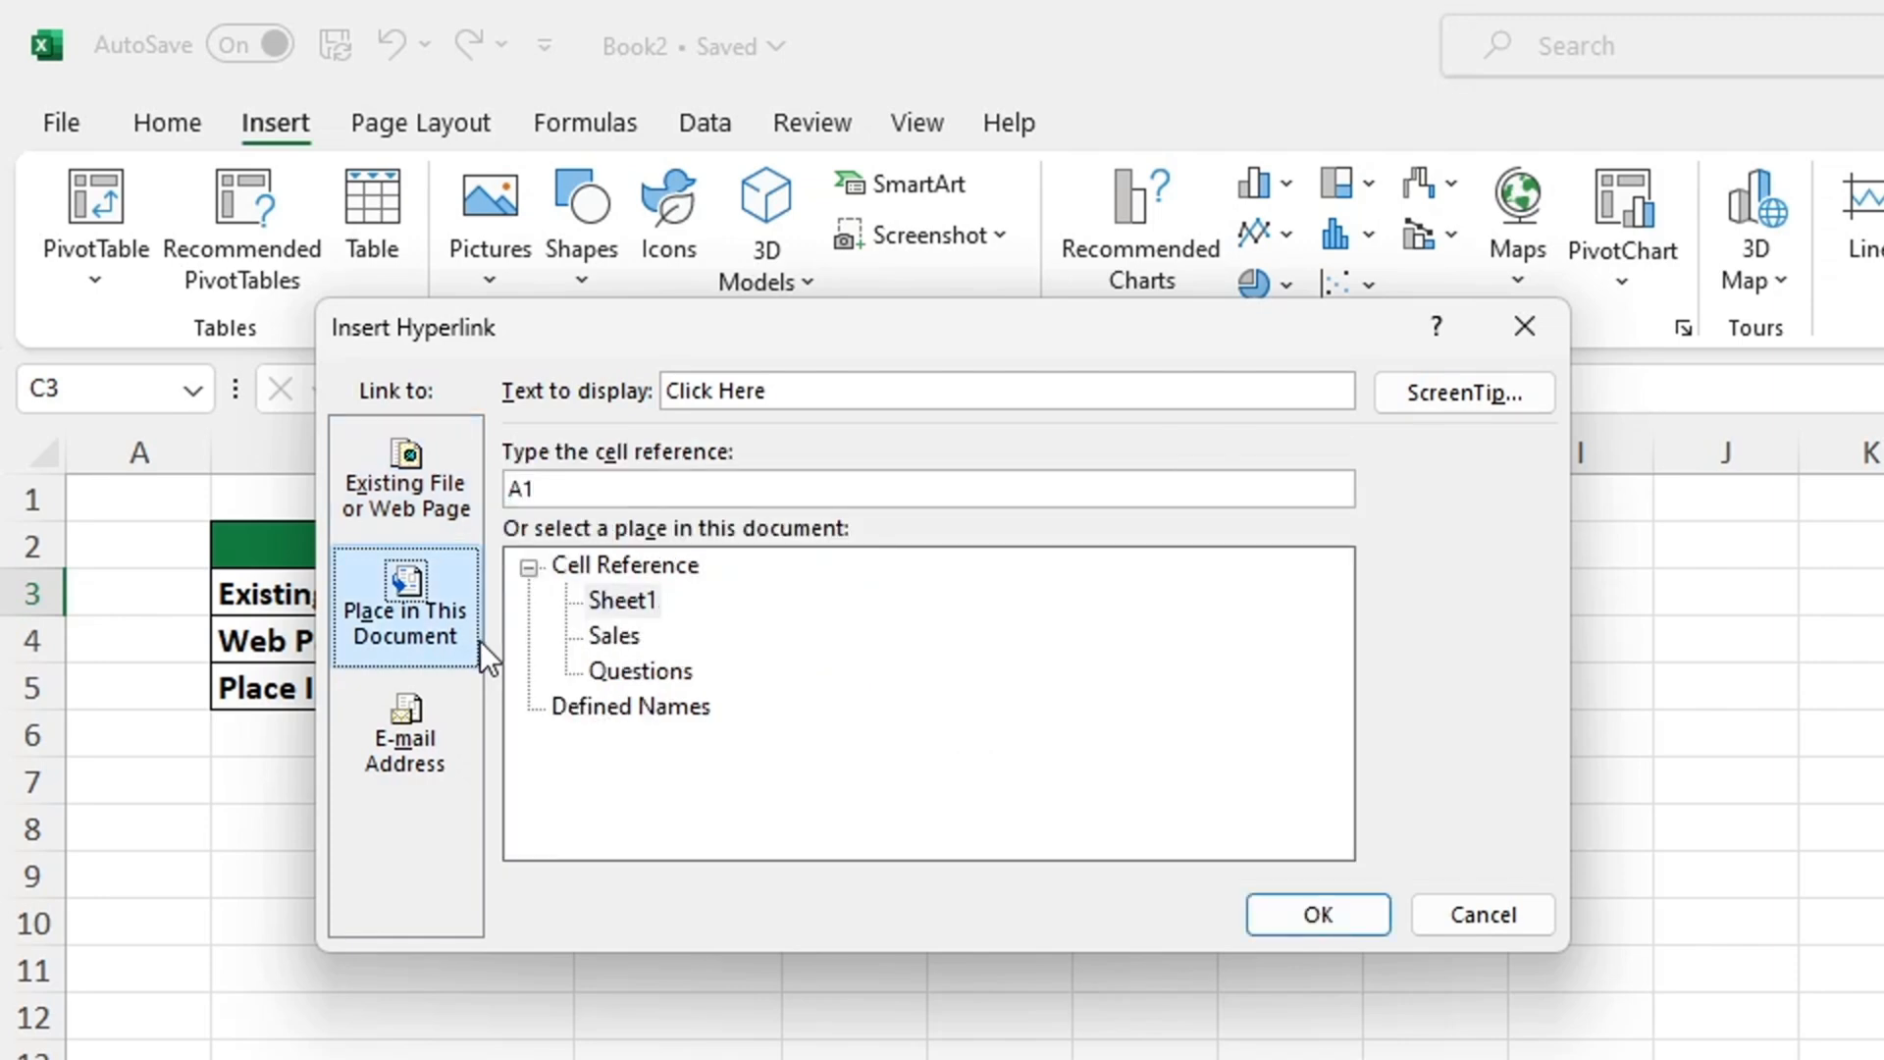
pyautogui.click(433, 685)
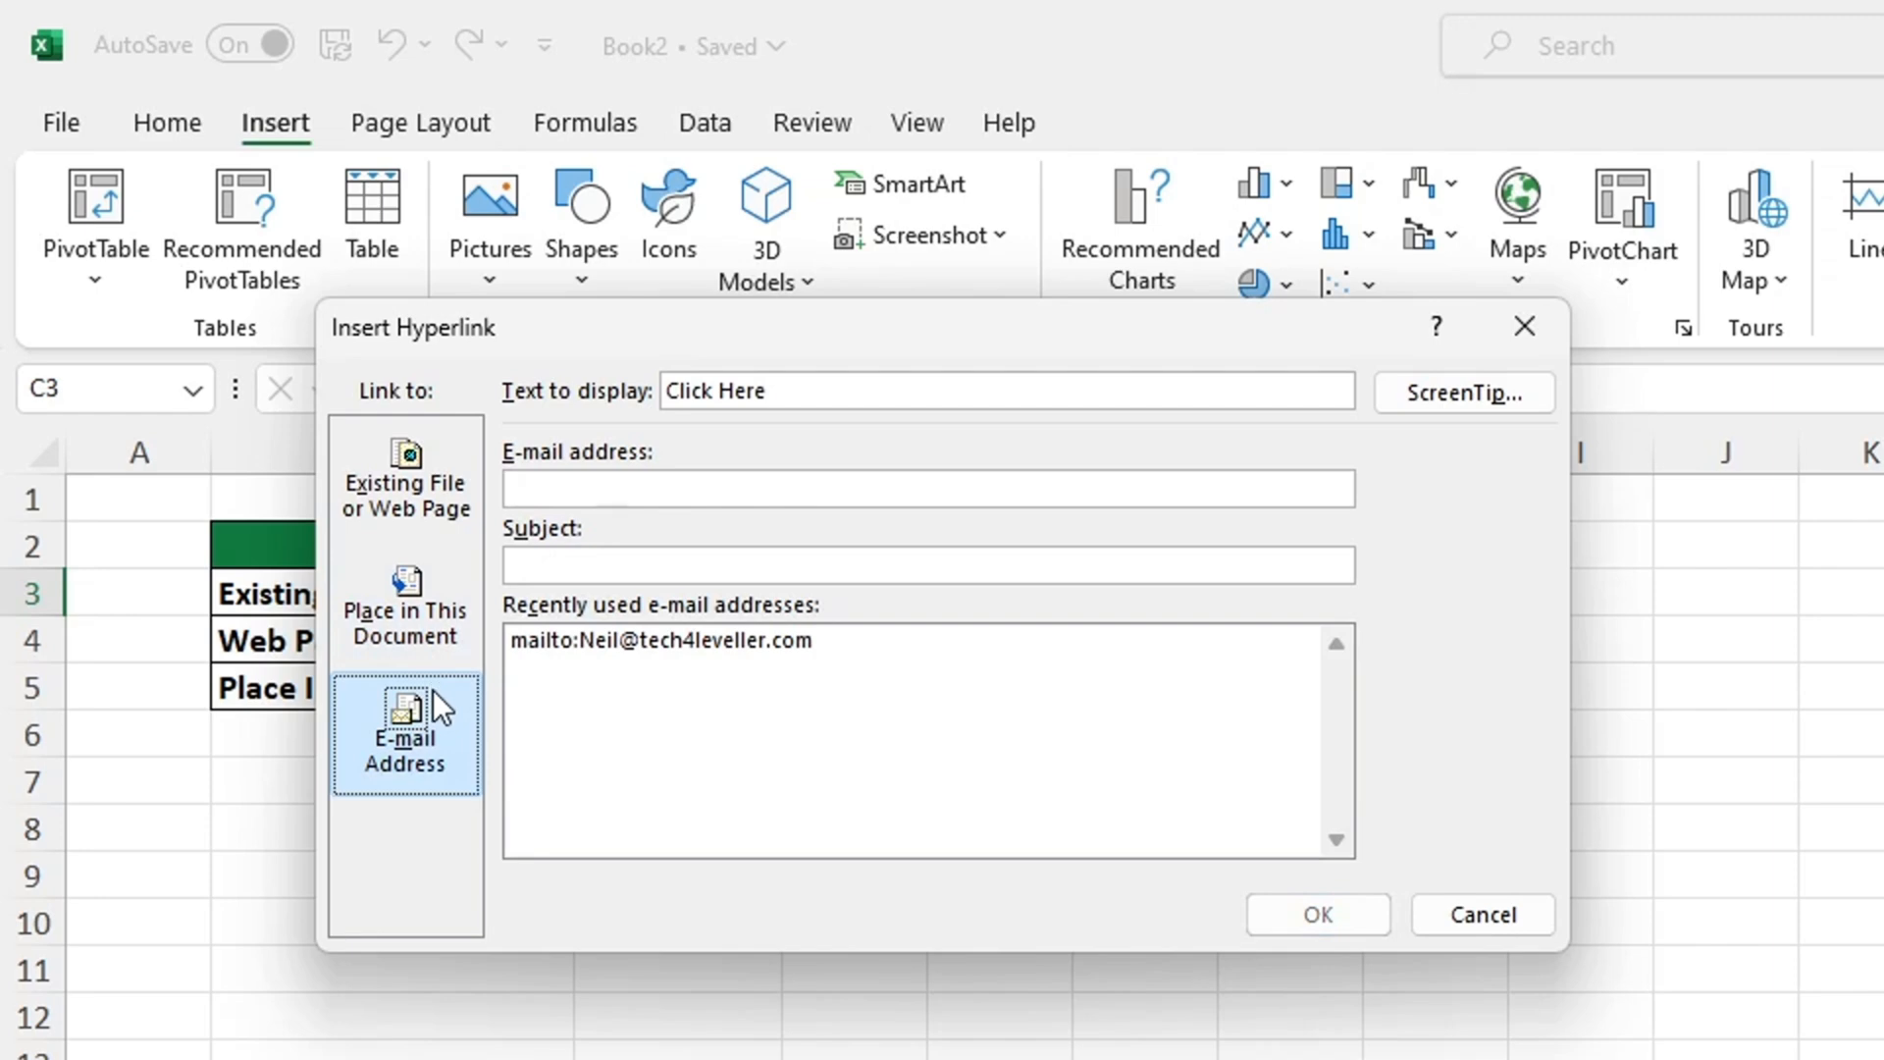
pyautogui.click(439, 615)
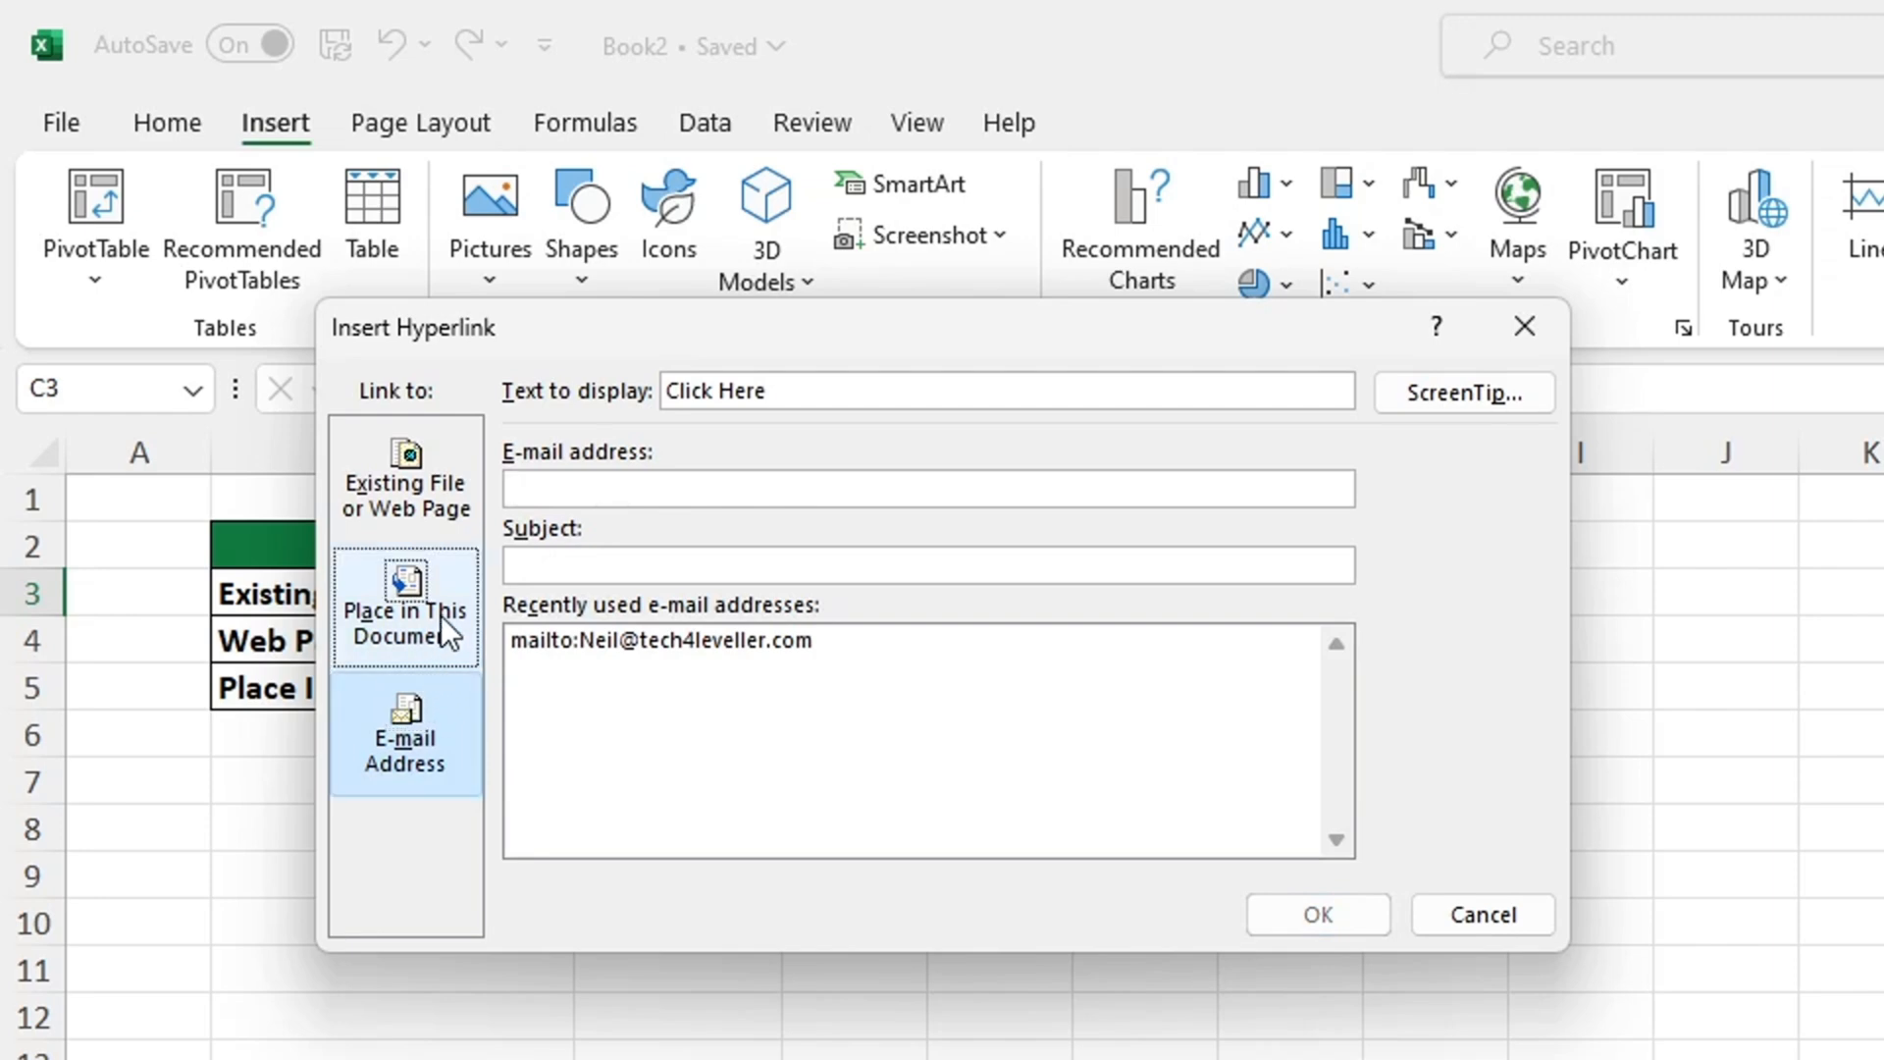
pyautogui.click(455, 523)
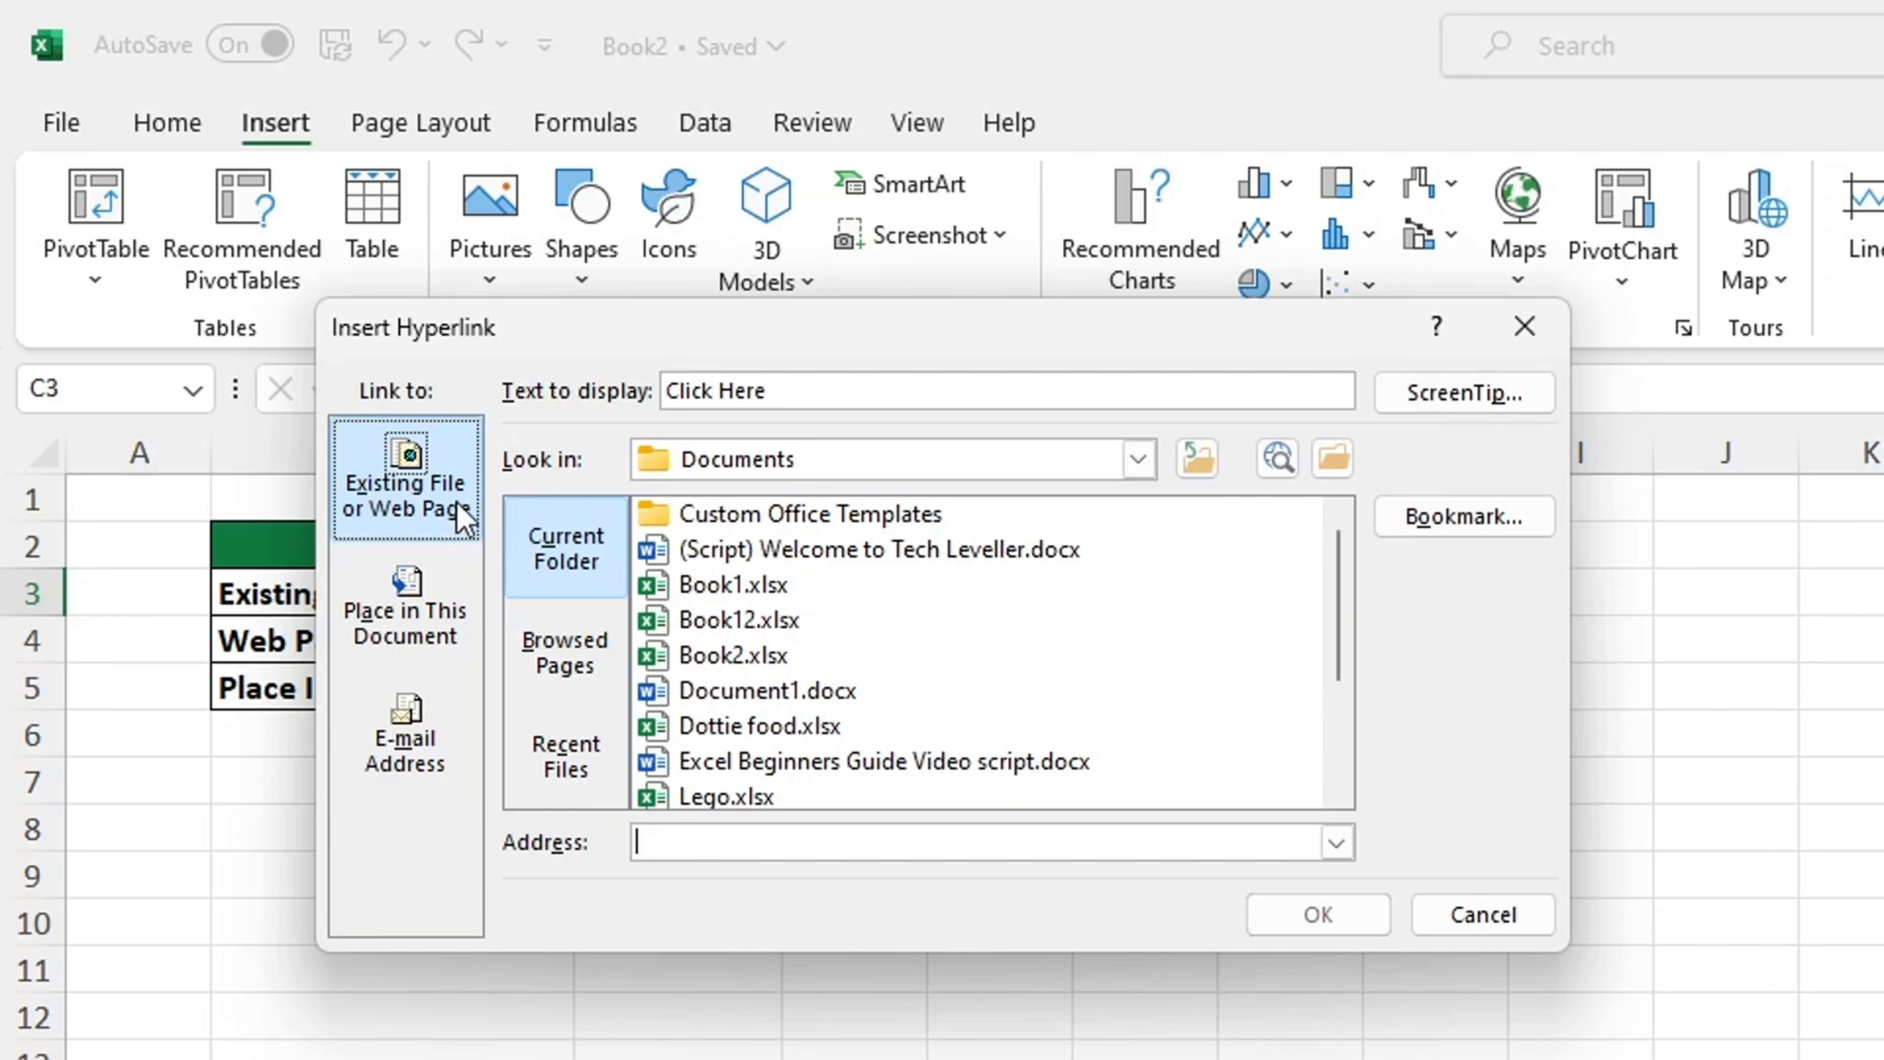
# Link cell C3 to the Sales North West workbook in the Desktop folder, with Click Here as the display text.
pyautogui.click(1144, 457)
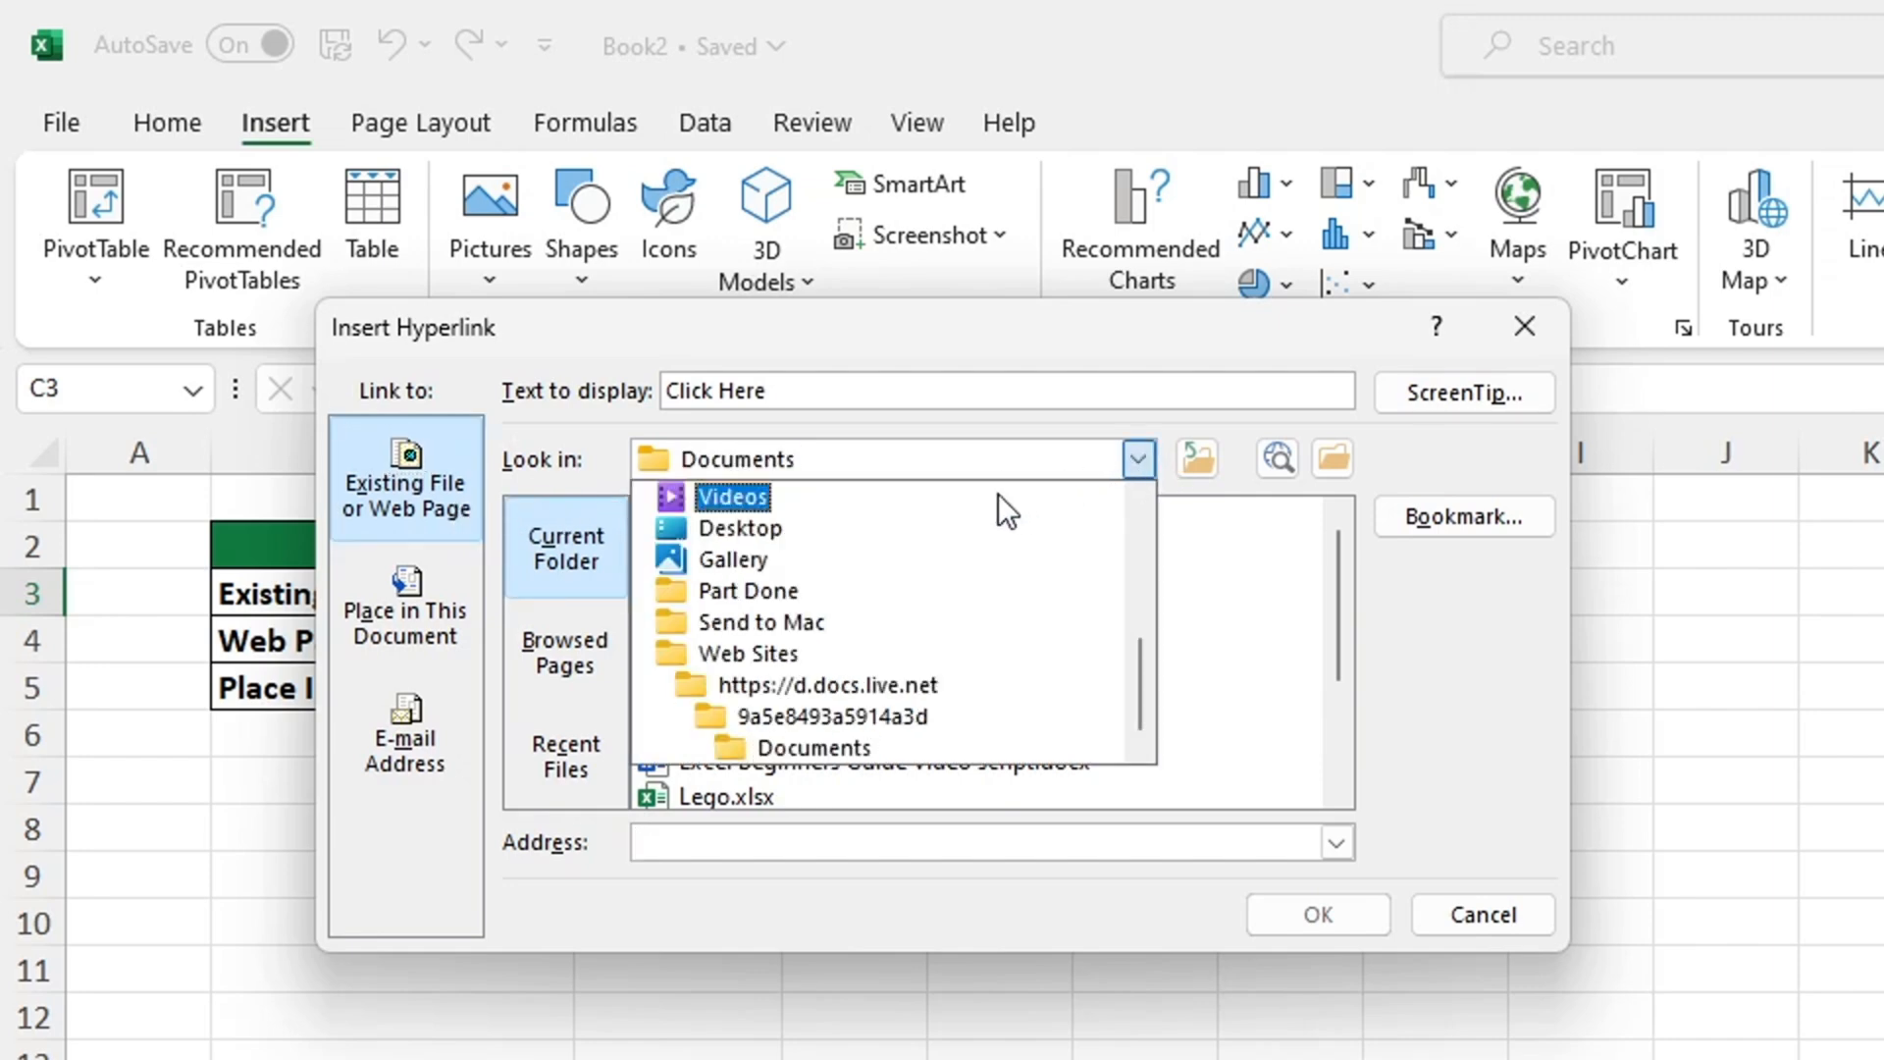
pyautogui.click(915, 520)
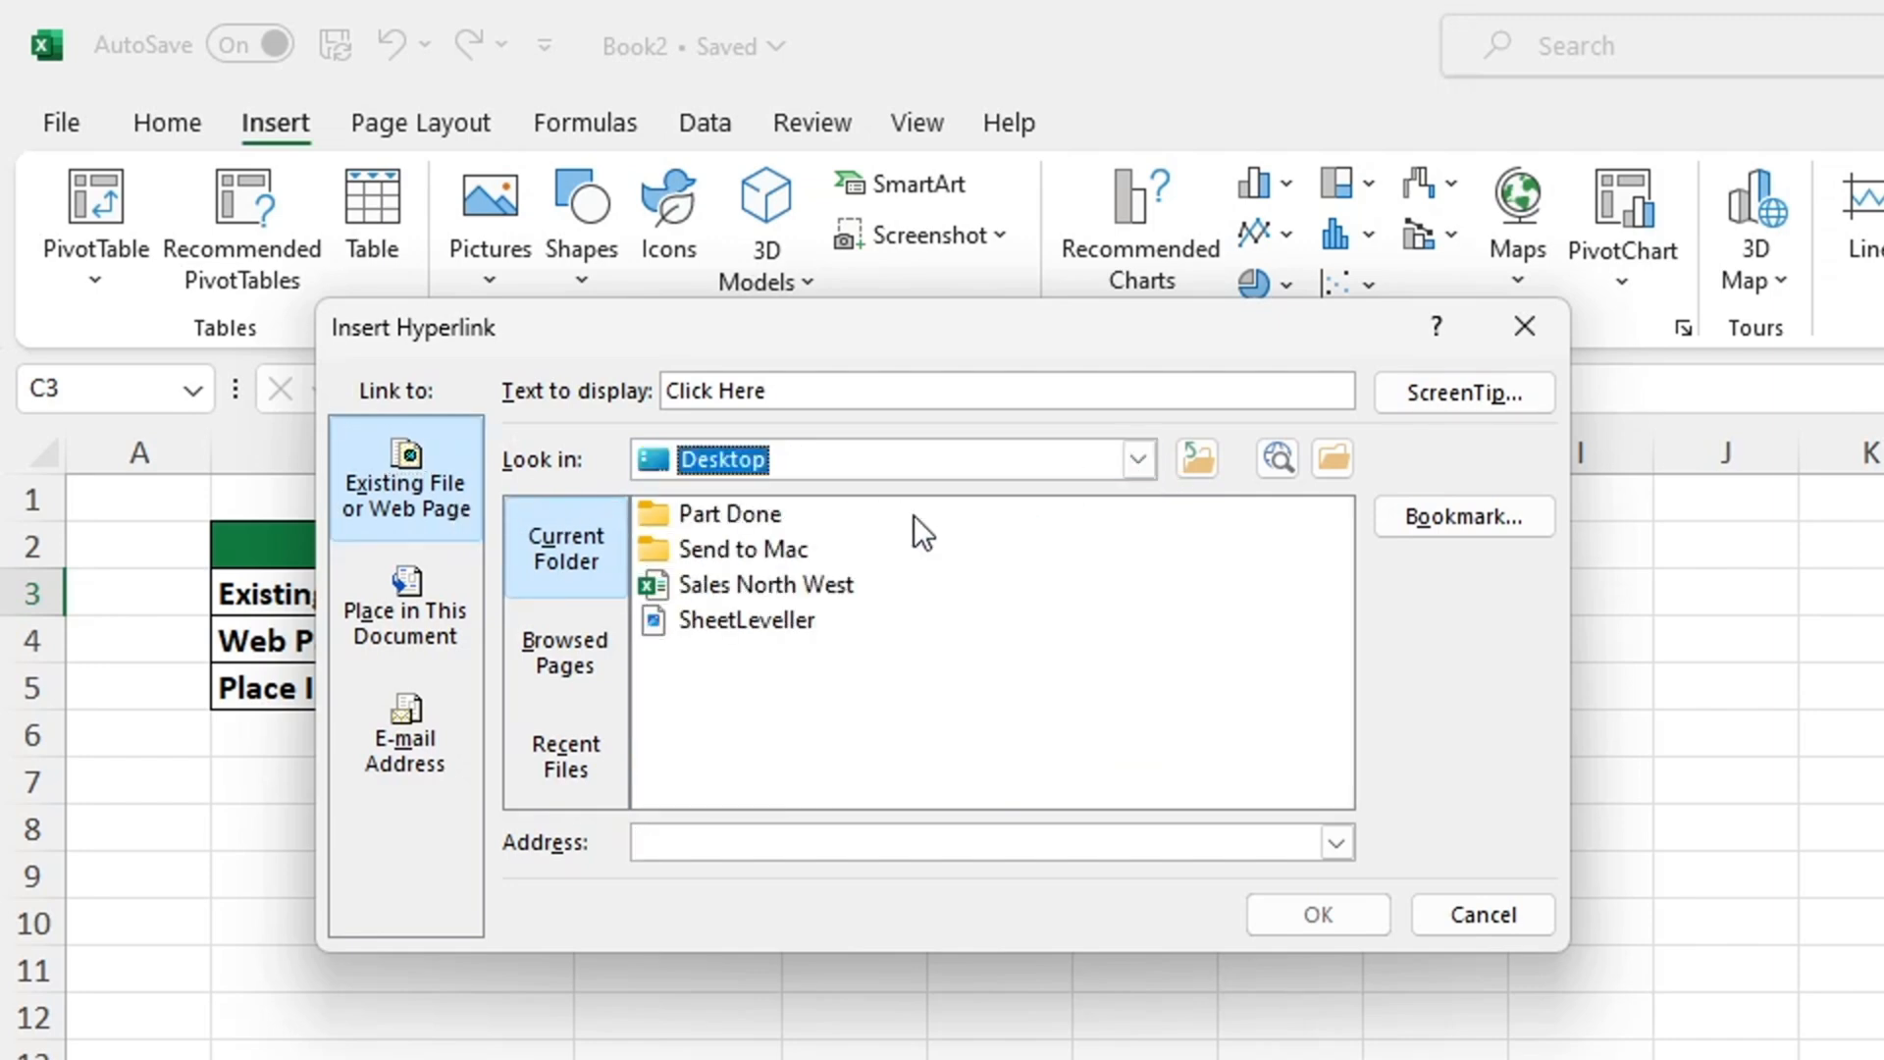
pyautogui.click(840, 586)
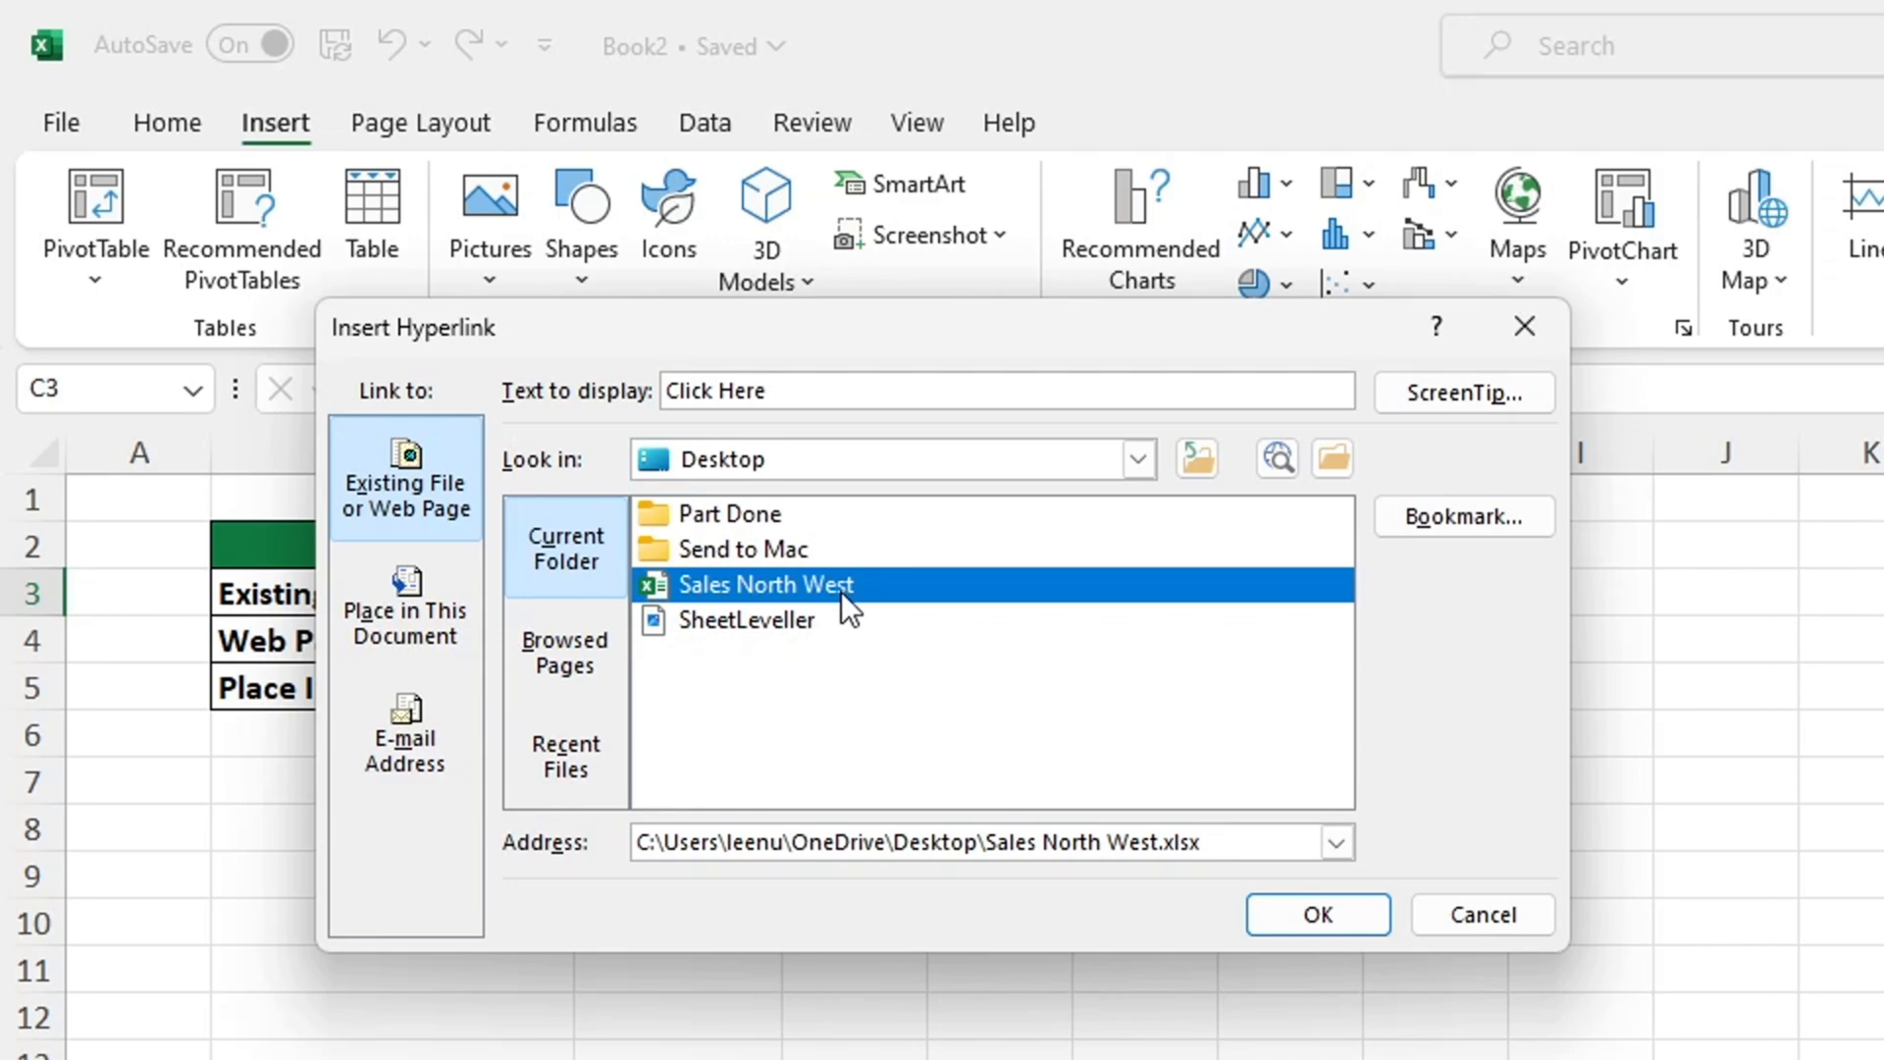
pyautogui.click(1342, 458)
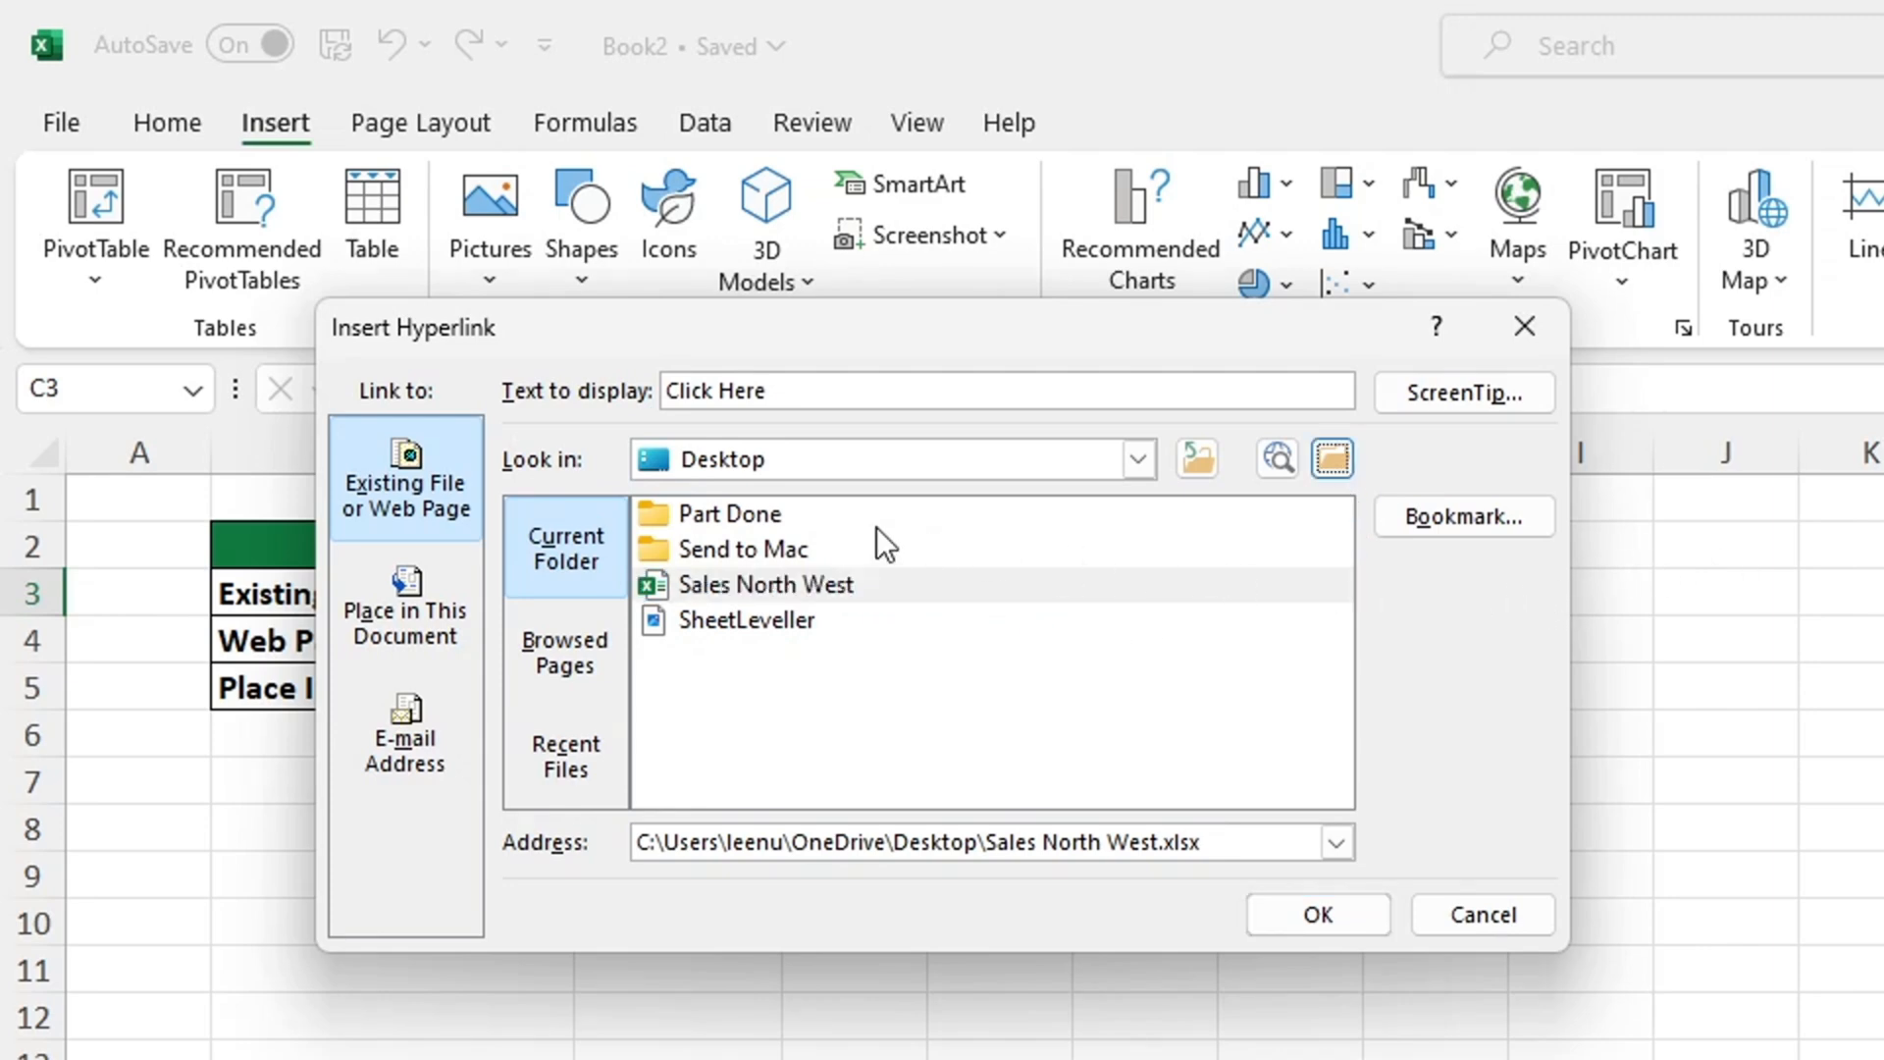
pyautogui.click(745, 596)
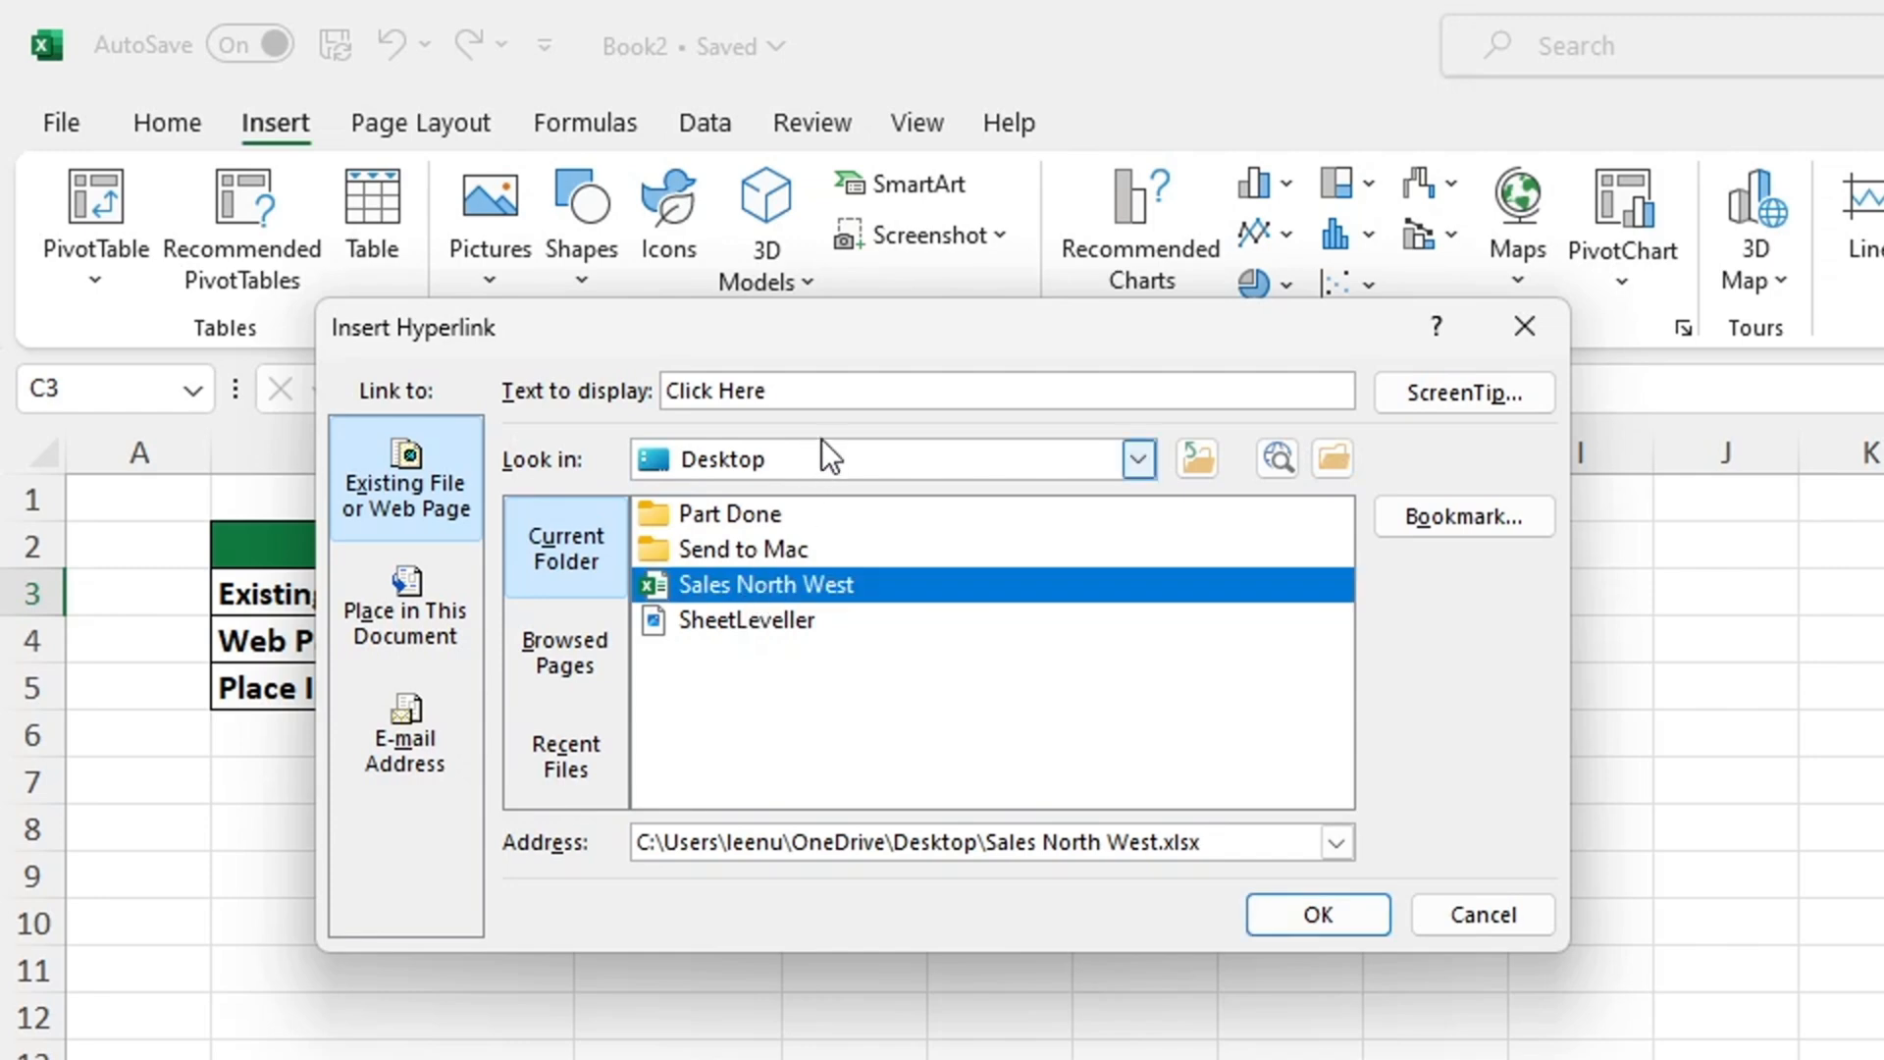
pyautogui.moveTo(841, 389); pyautogui.dragTo(627, 403)
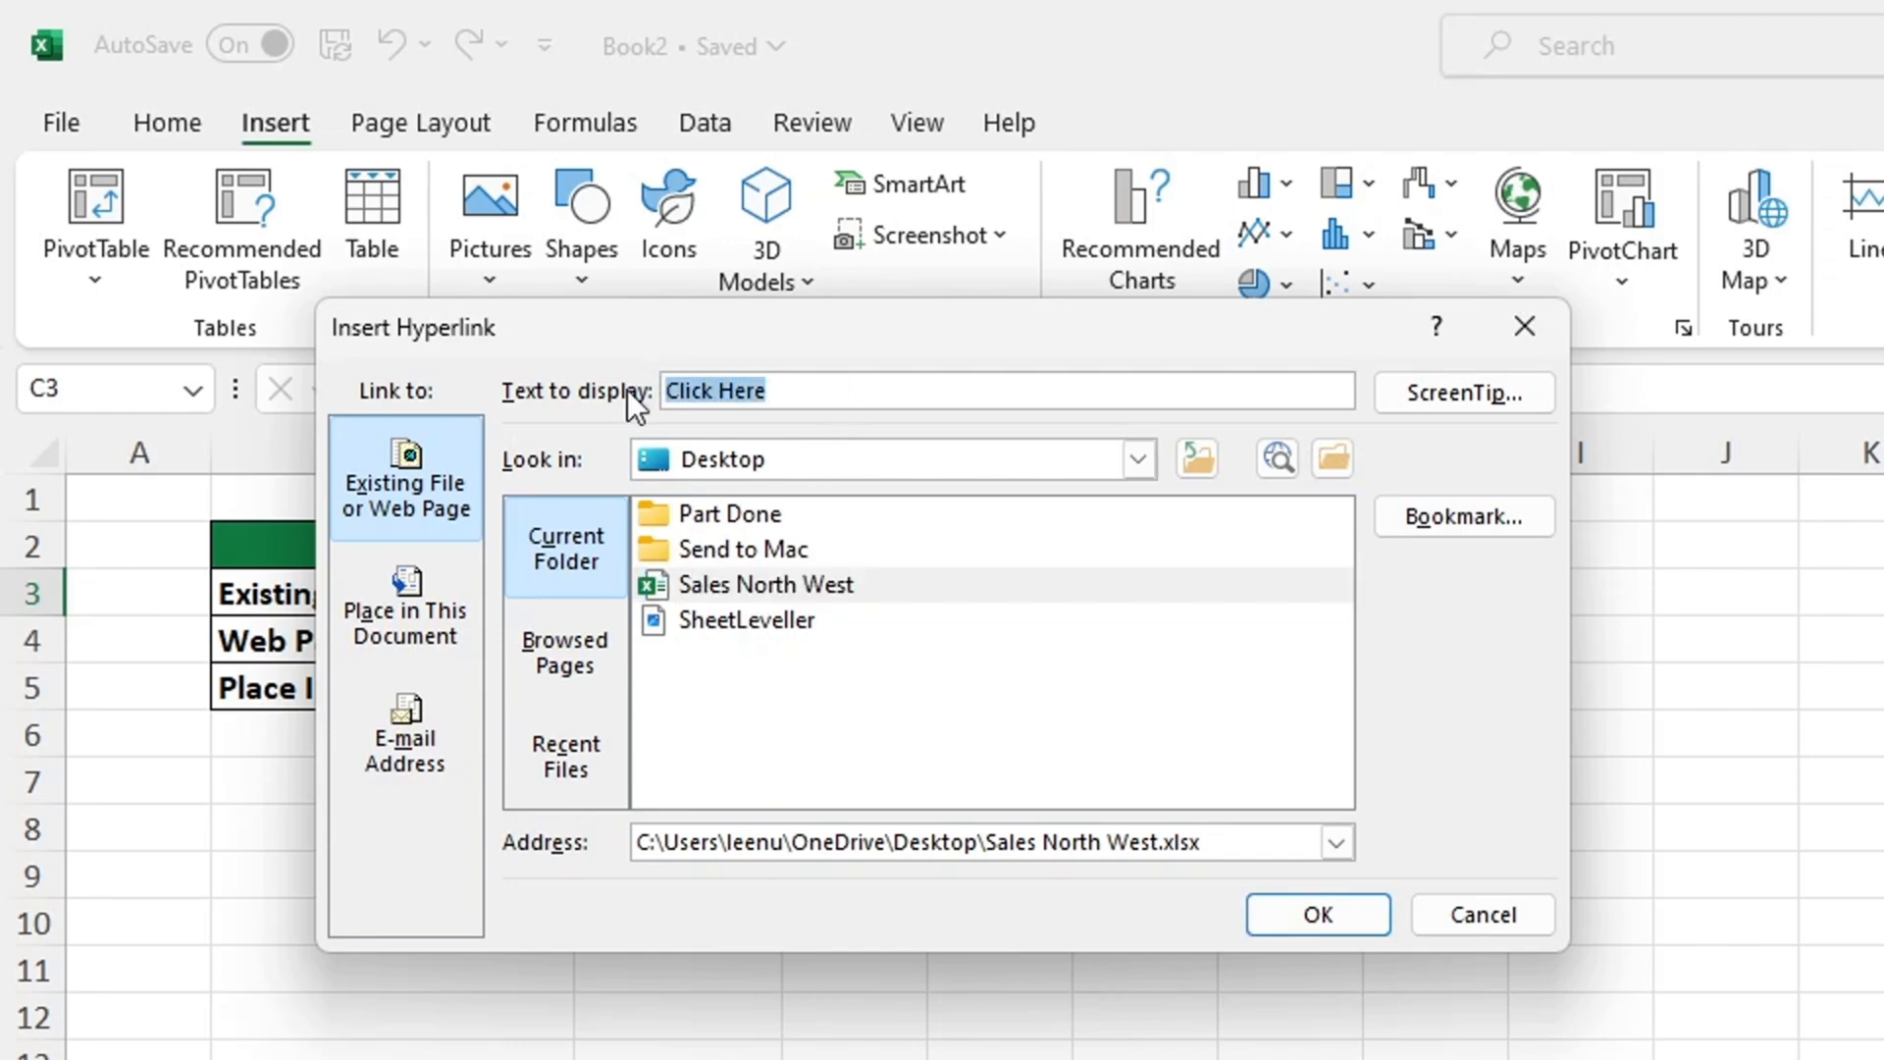
pyautogui.click(817, 399)
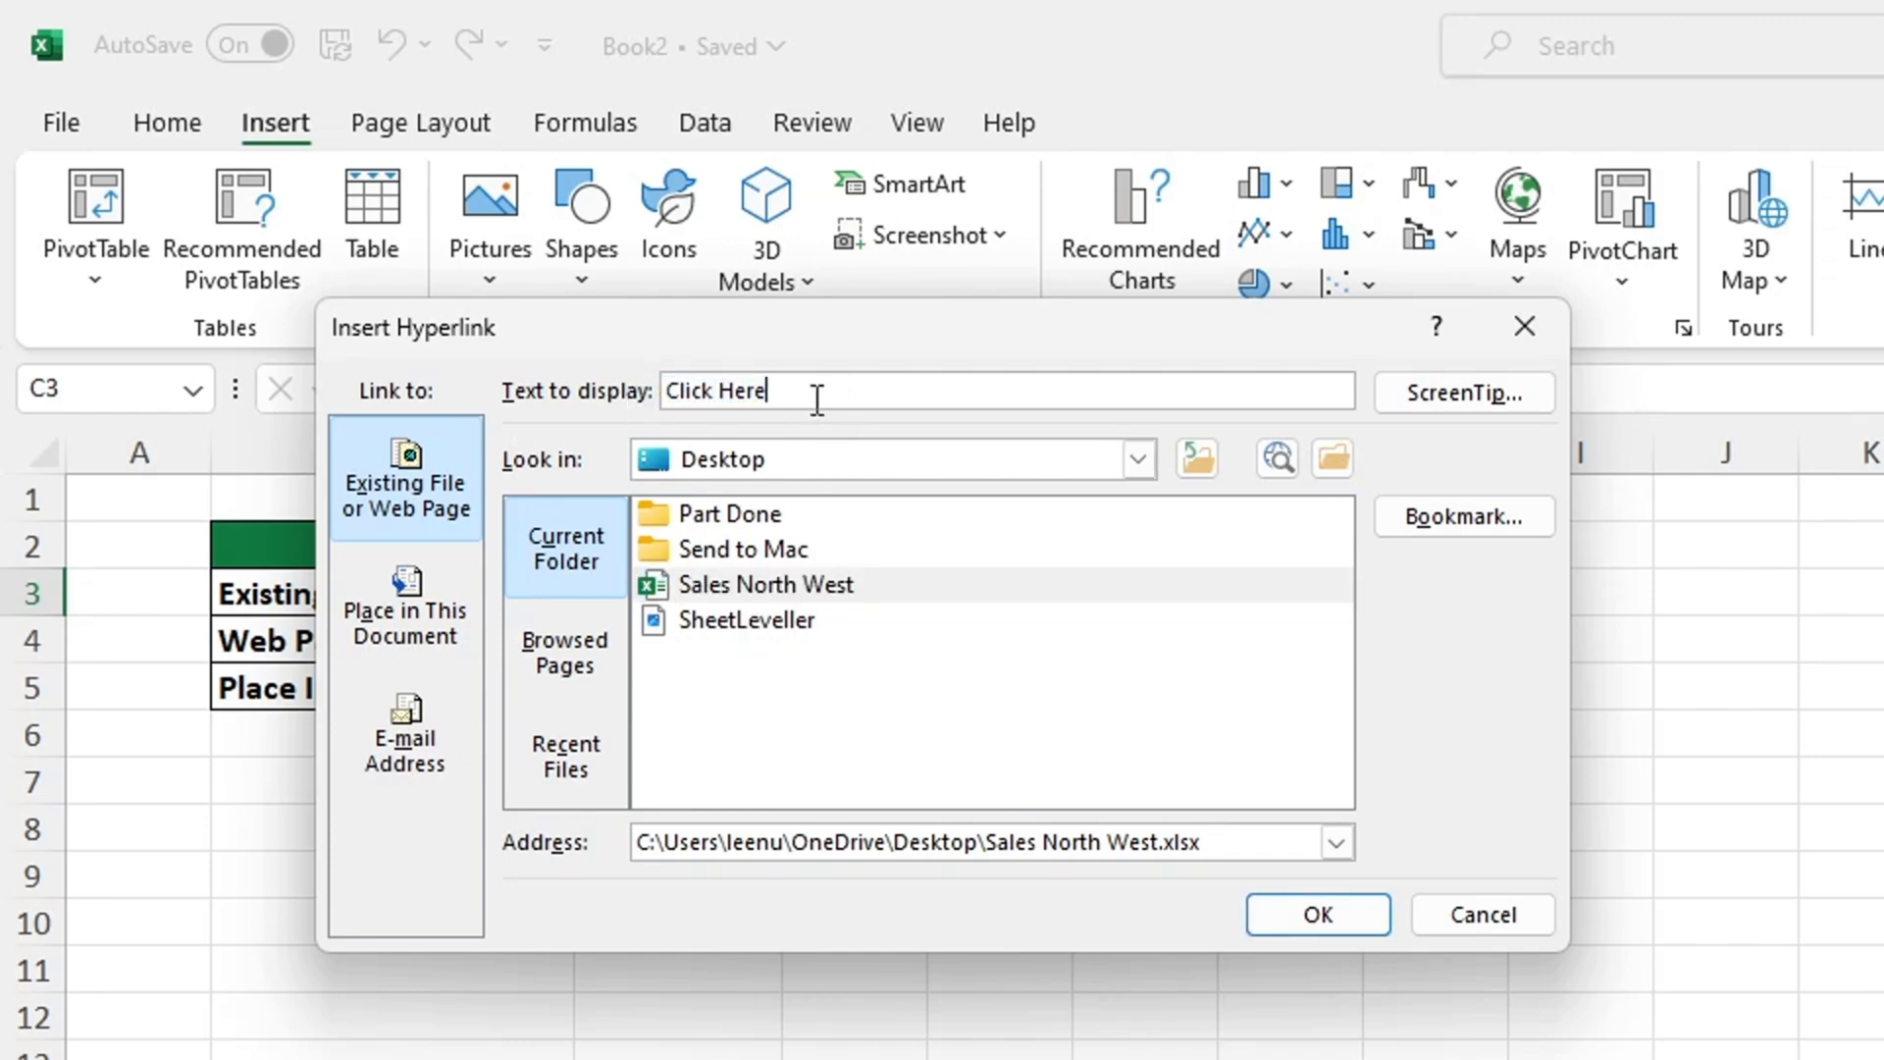
pyautogui.click(864, 580)
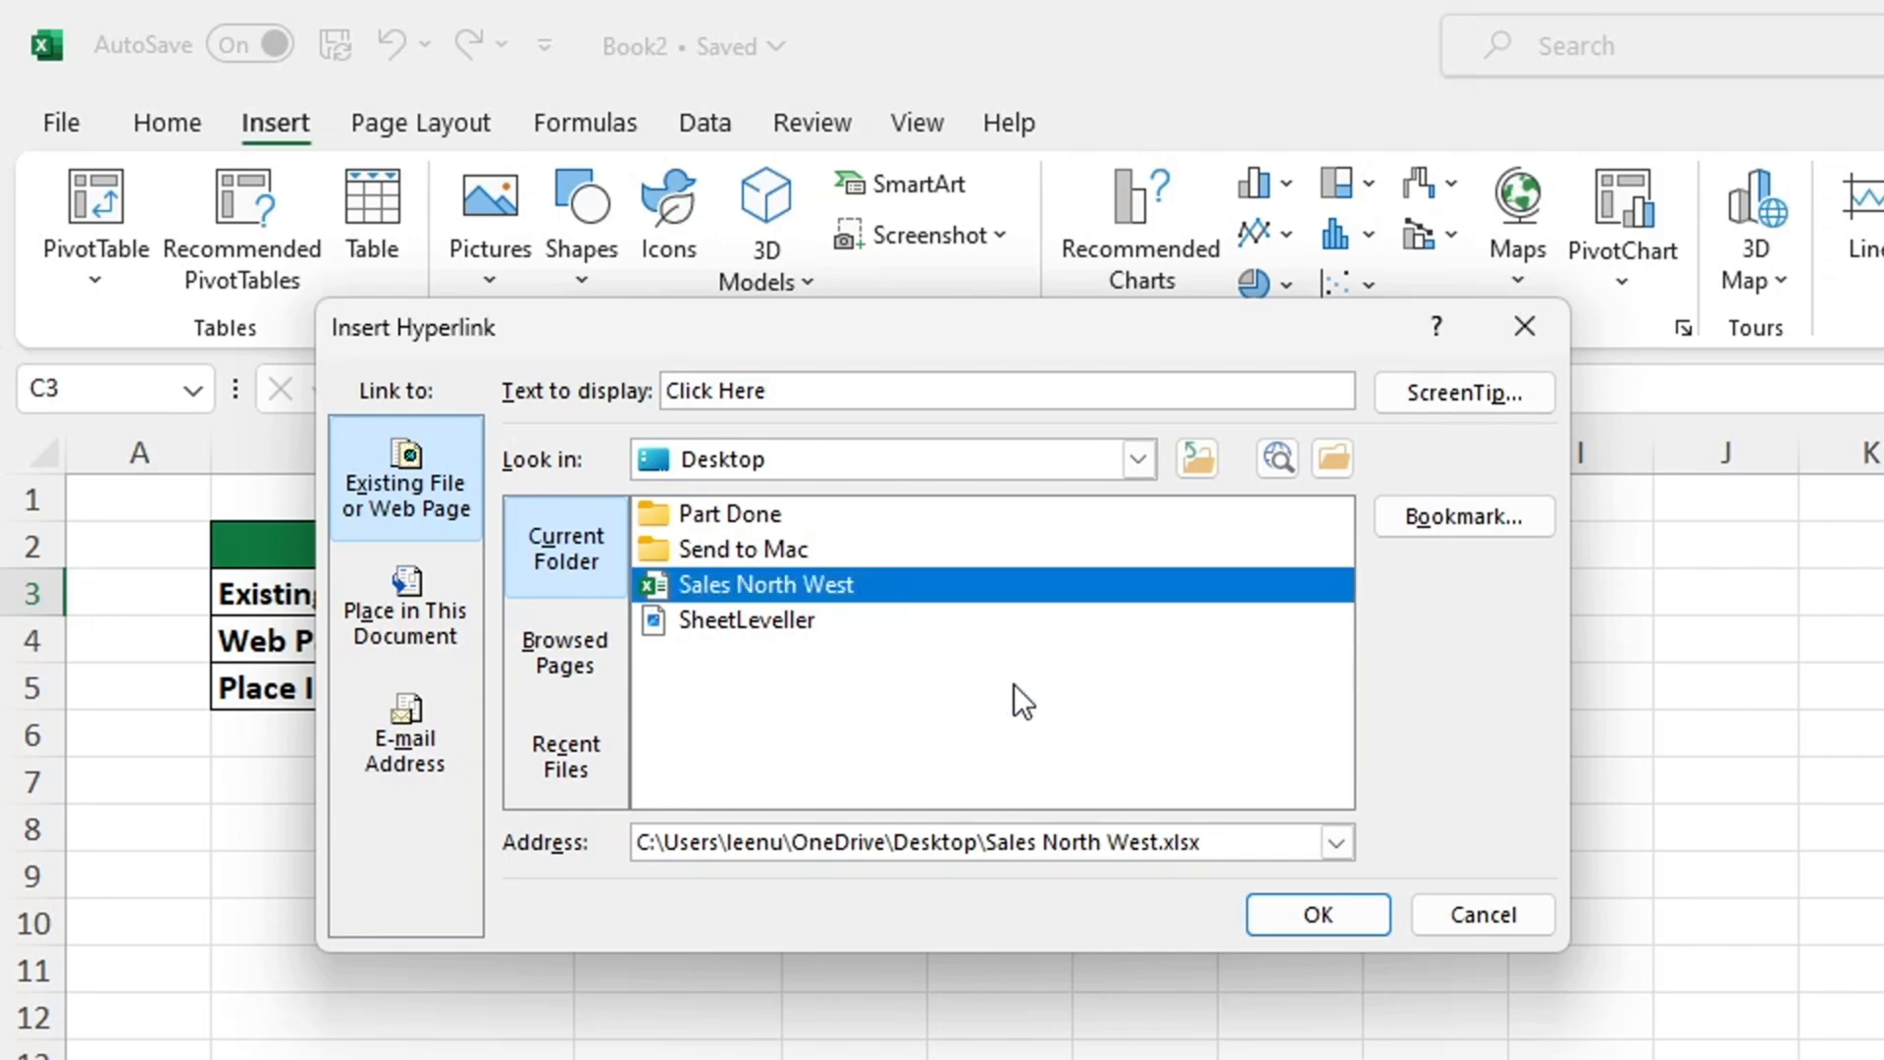
pyautogui.click(1316, 911)
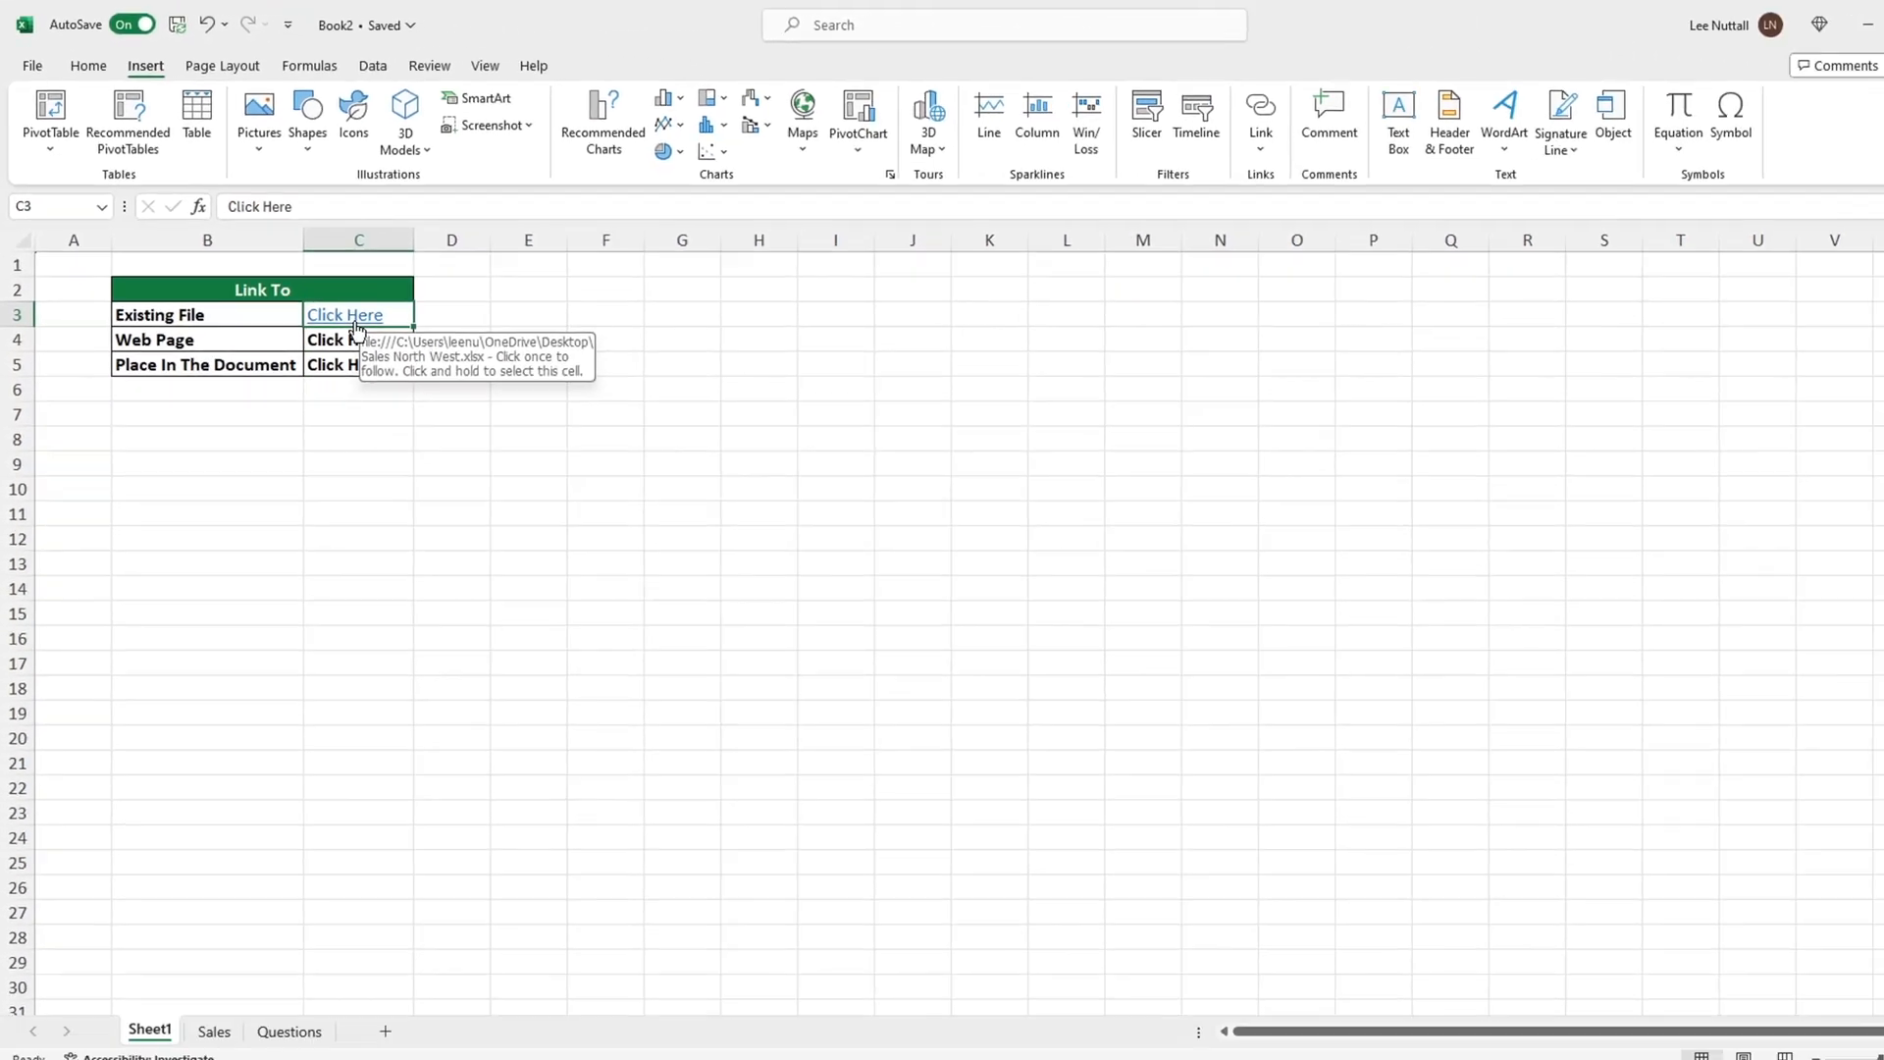
# Test the existing-file link in C3 by opening its workbook past the security notice, and close that workbook.
pyautogui.click(648, 587)
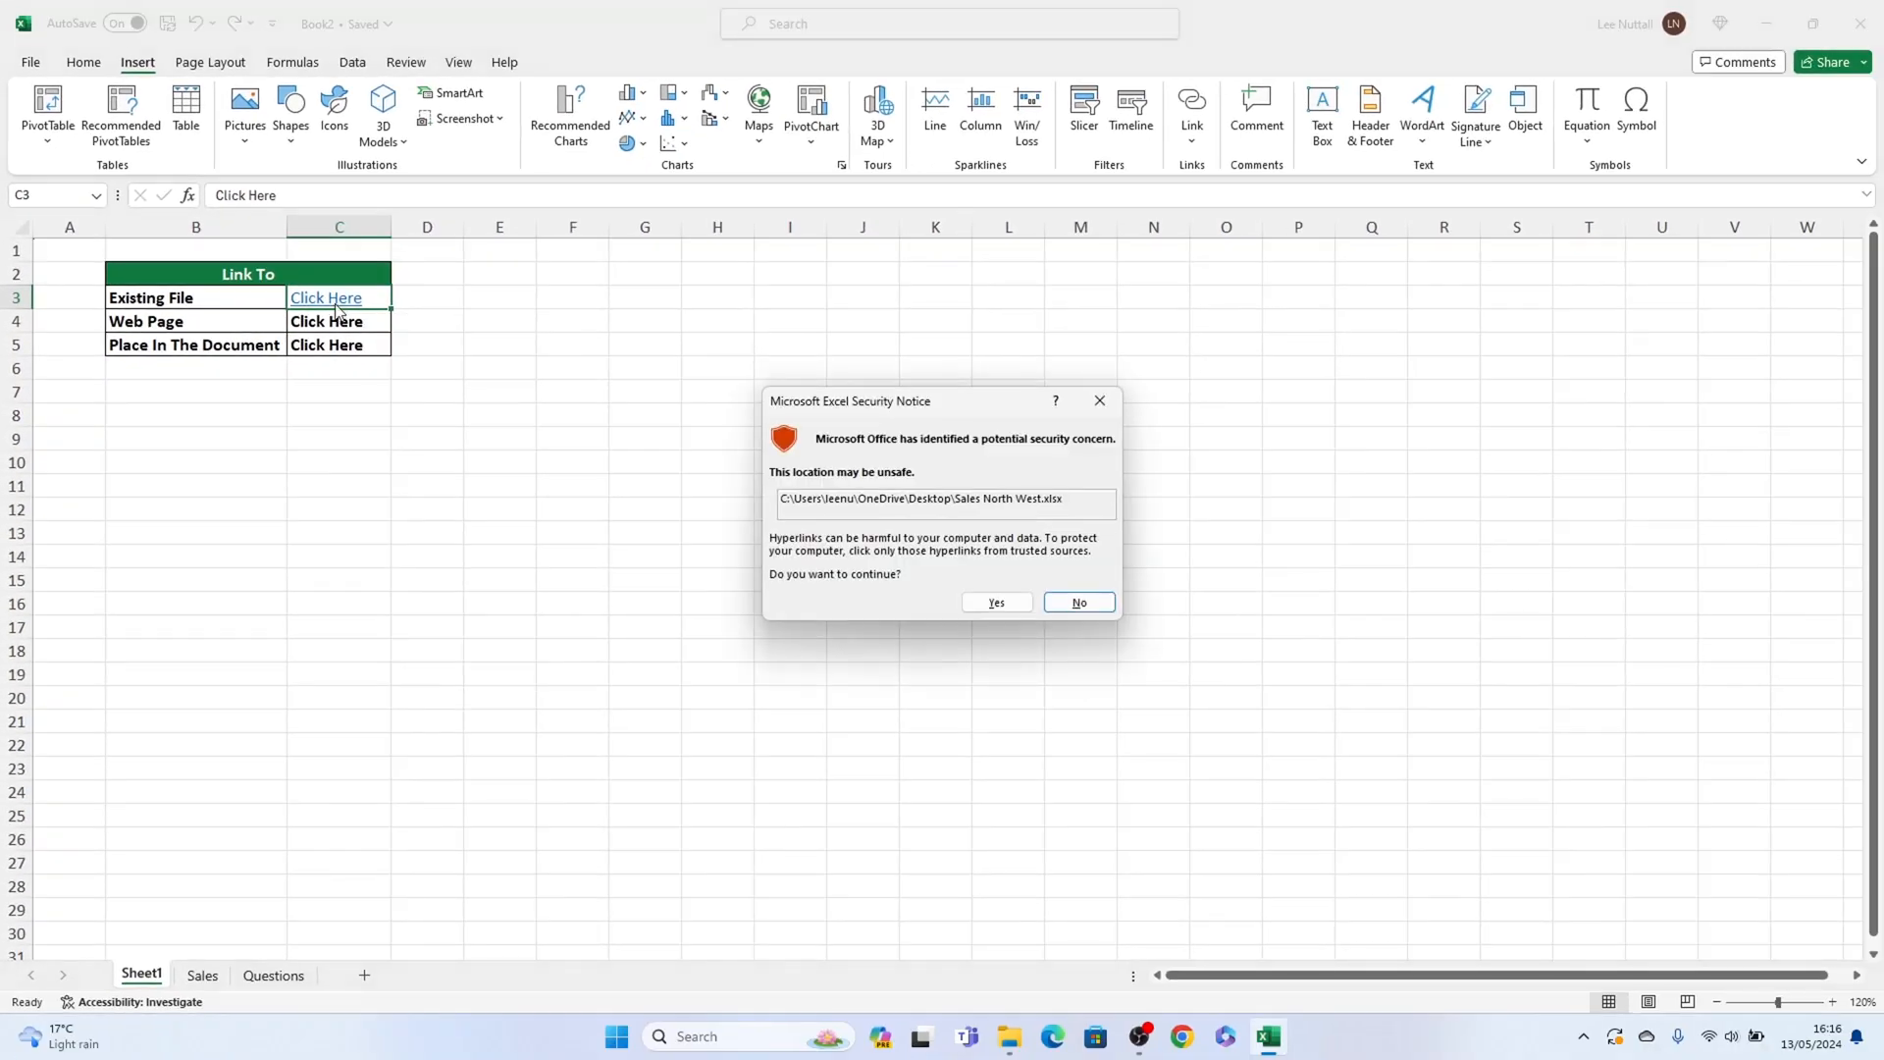
pyautogui.click(1008, 601)
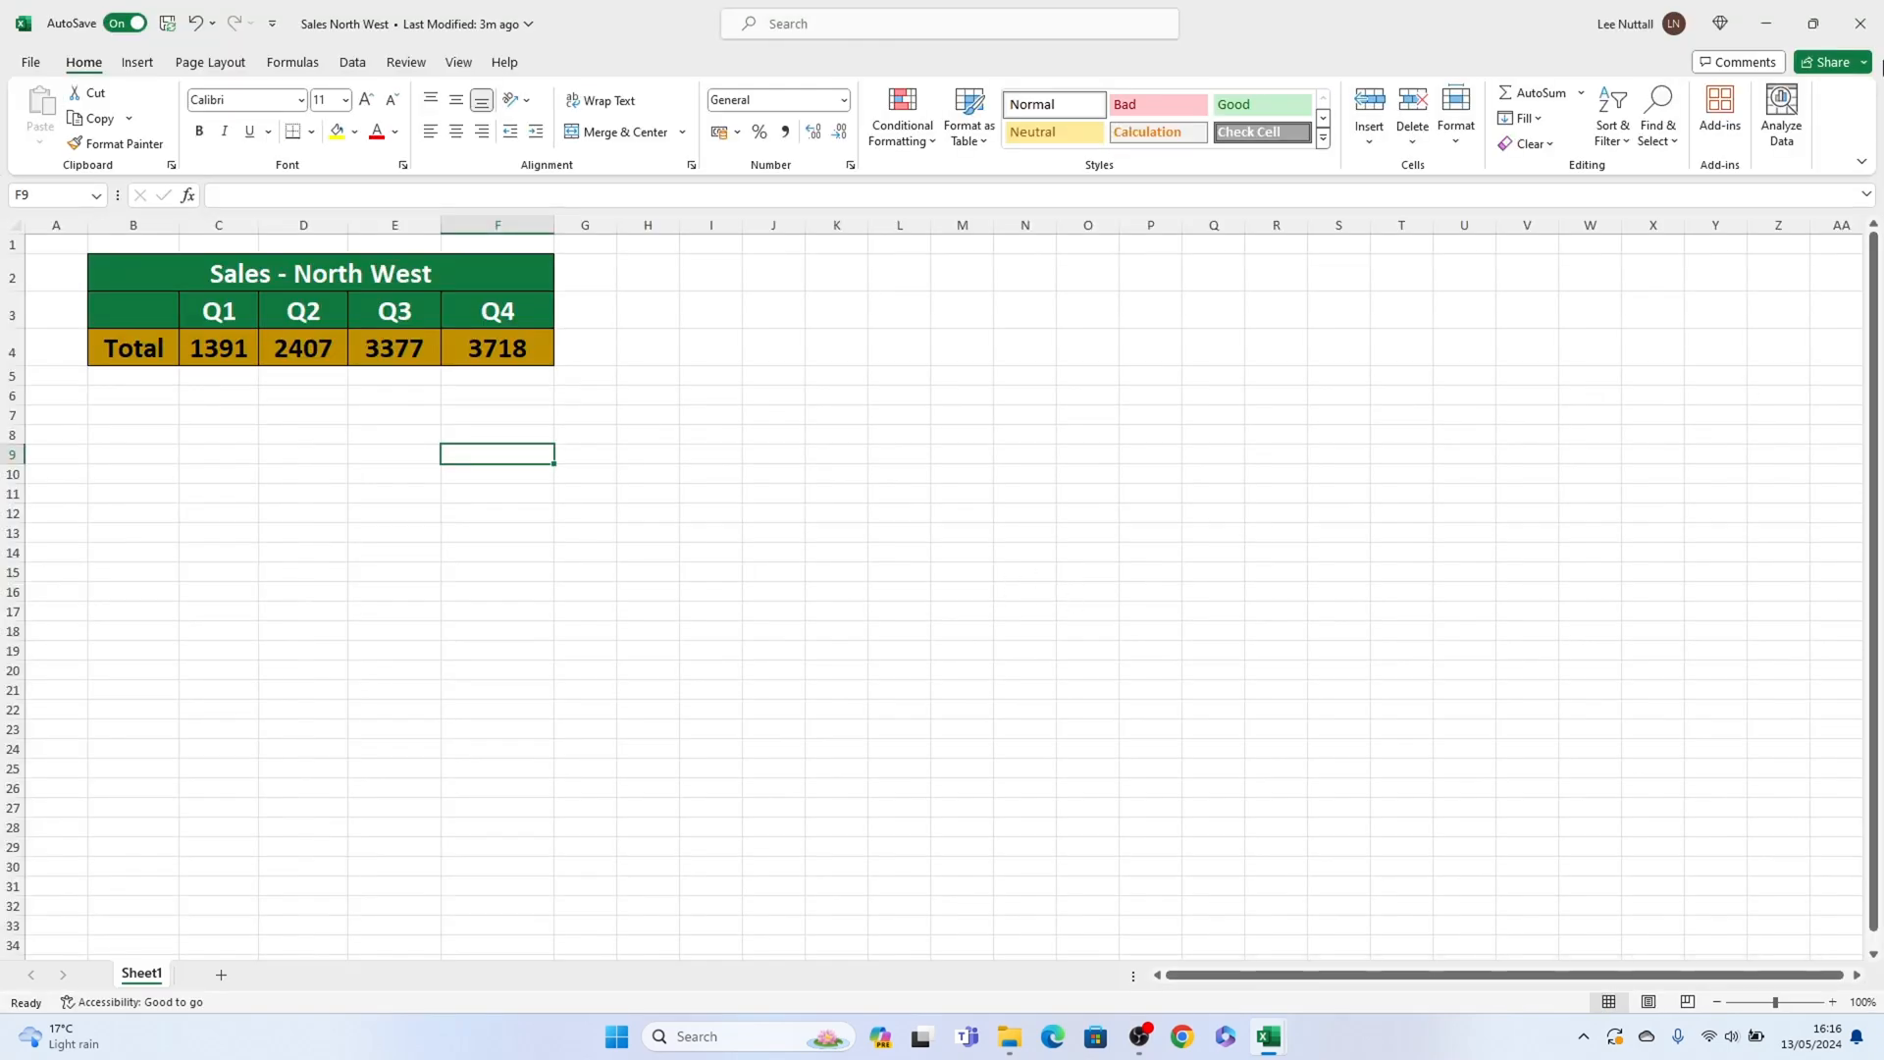
pyautogui.click(1860, 24)
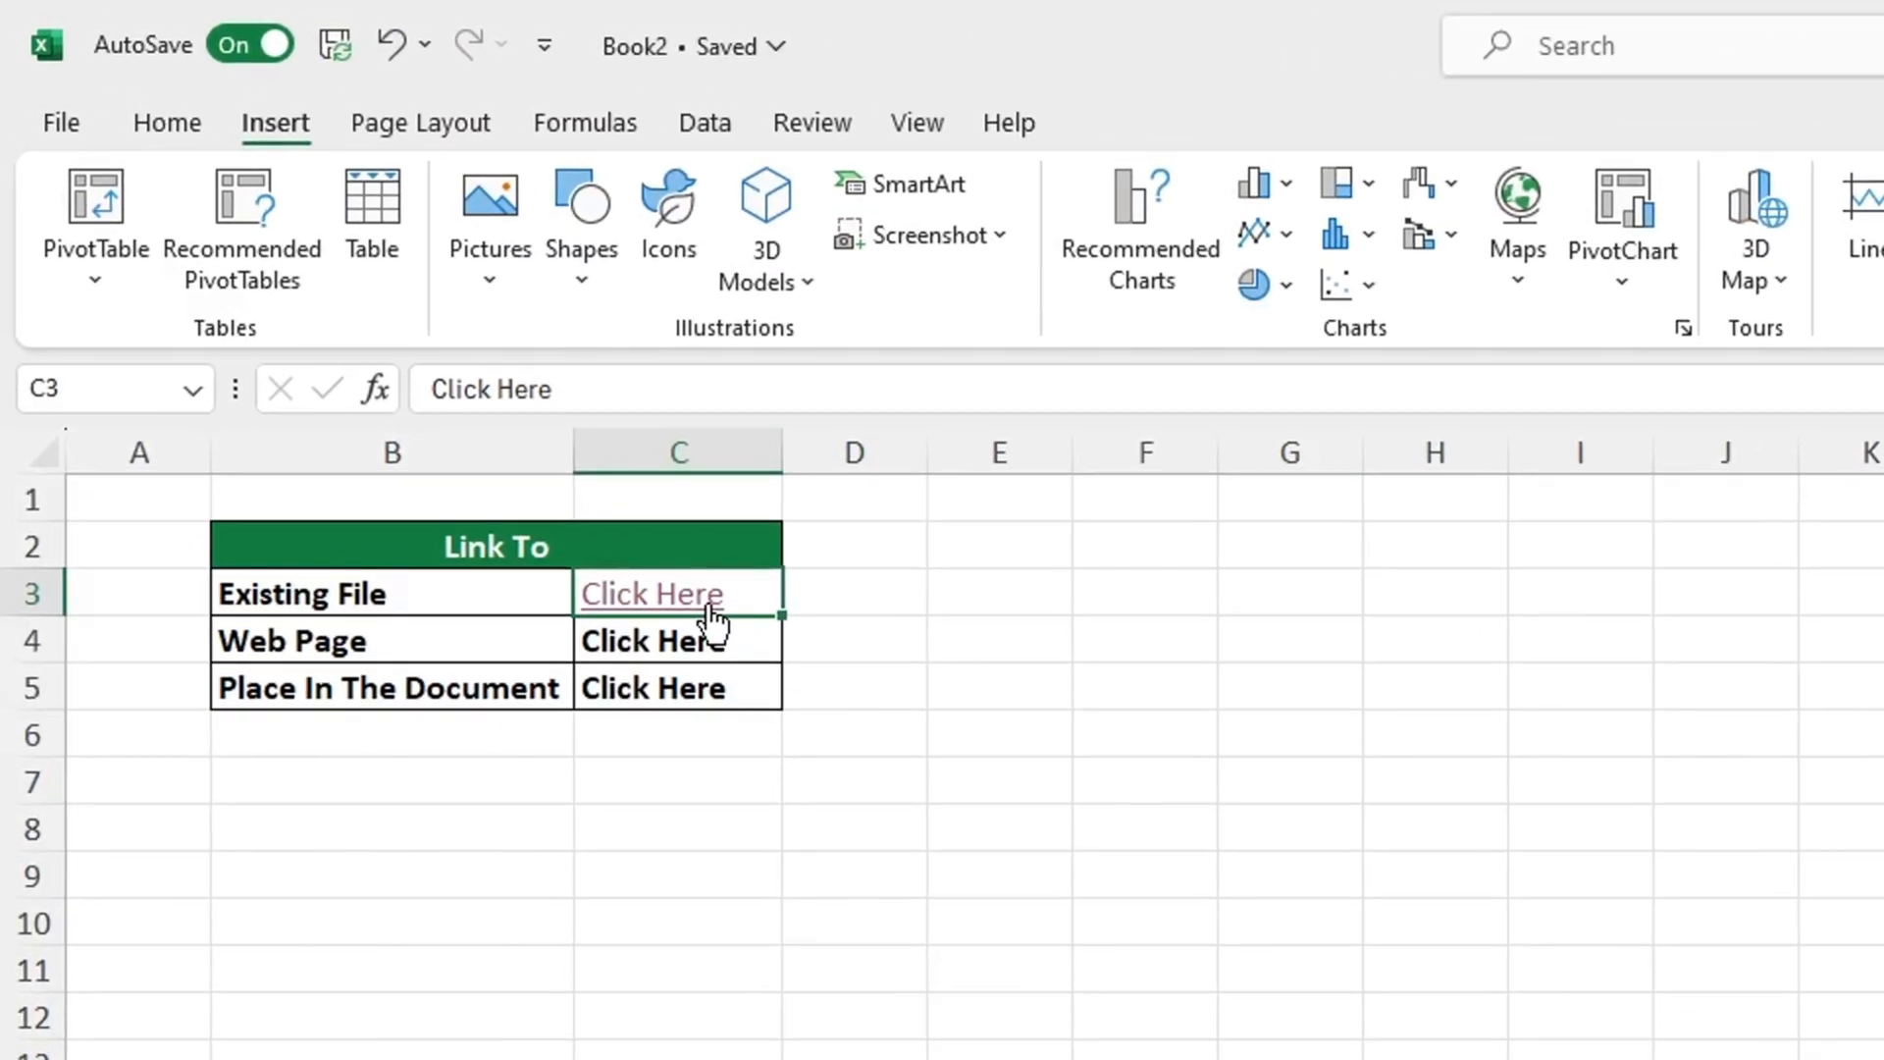
pyautogui.click(419, 387)
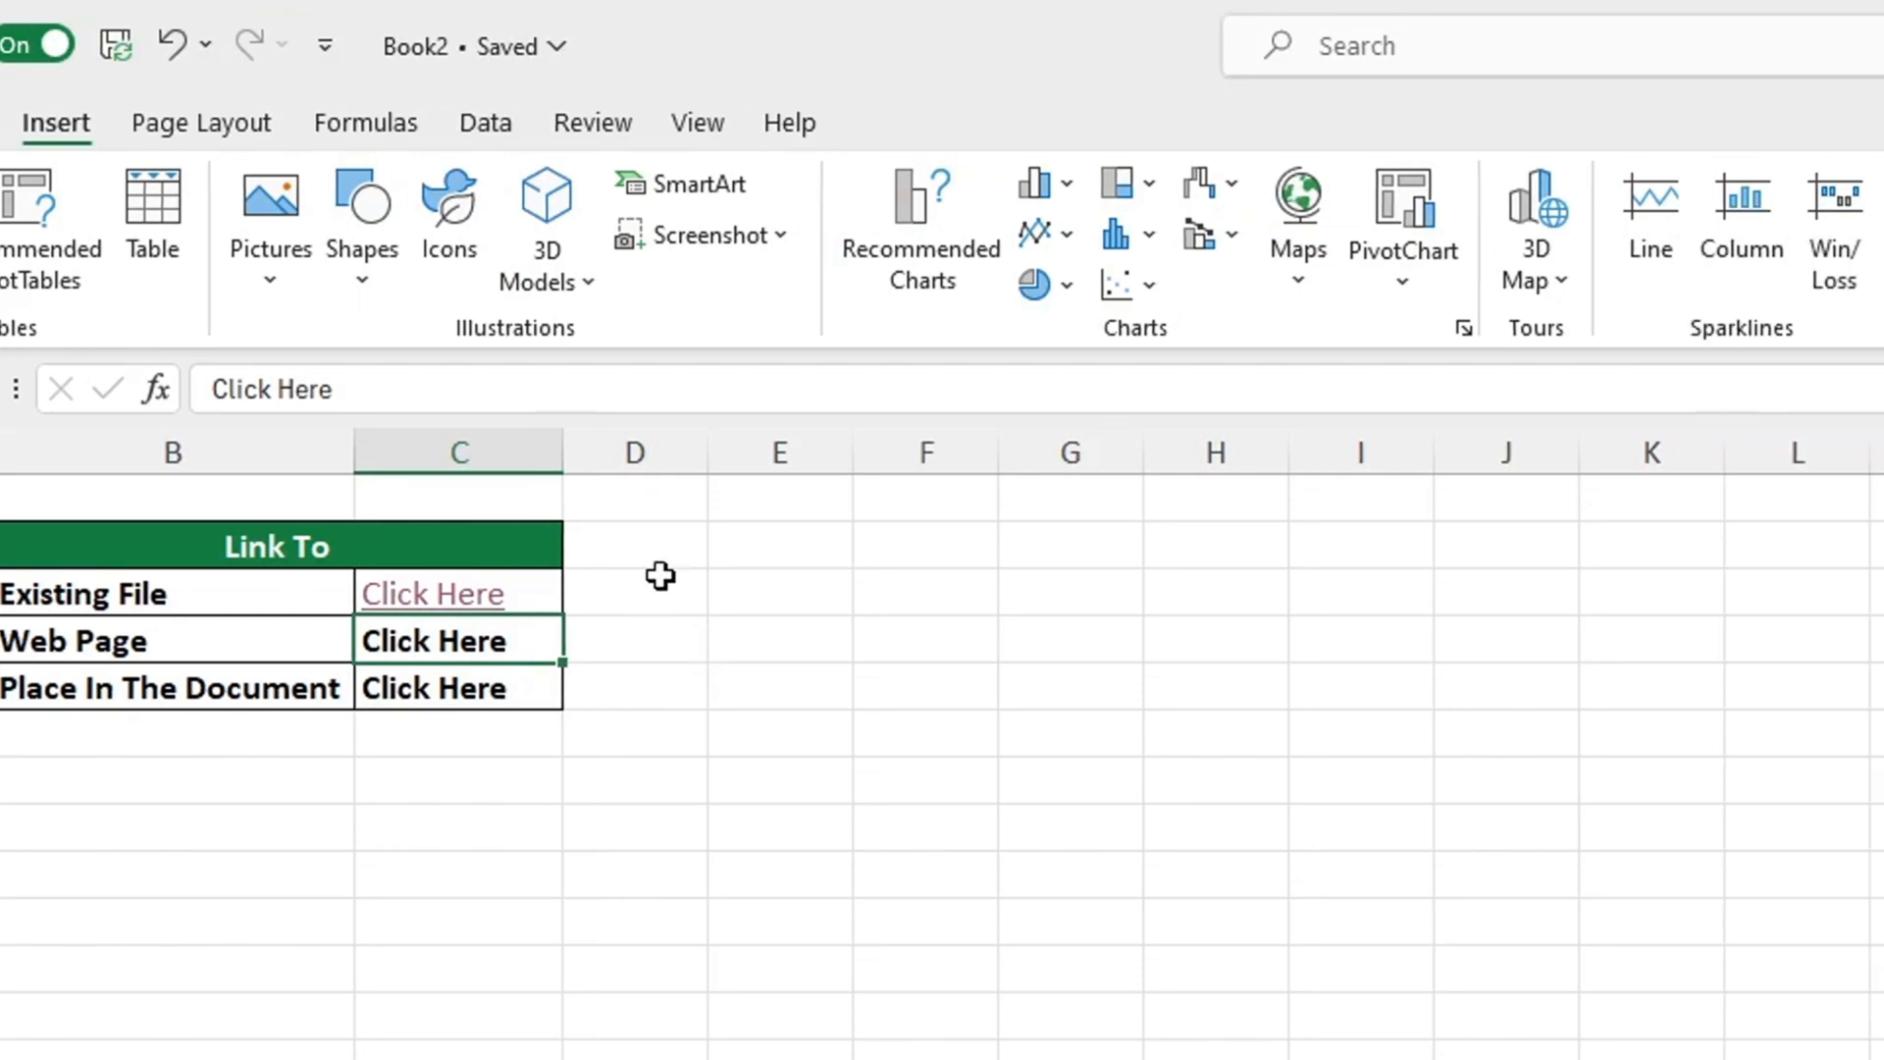
pyautogui.click(1695, 196)
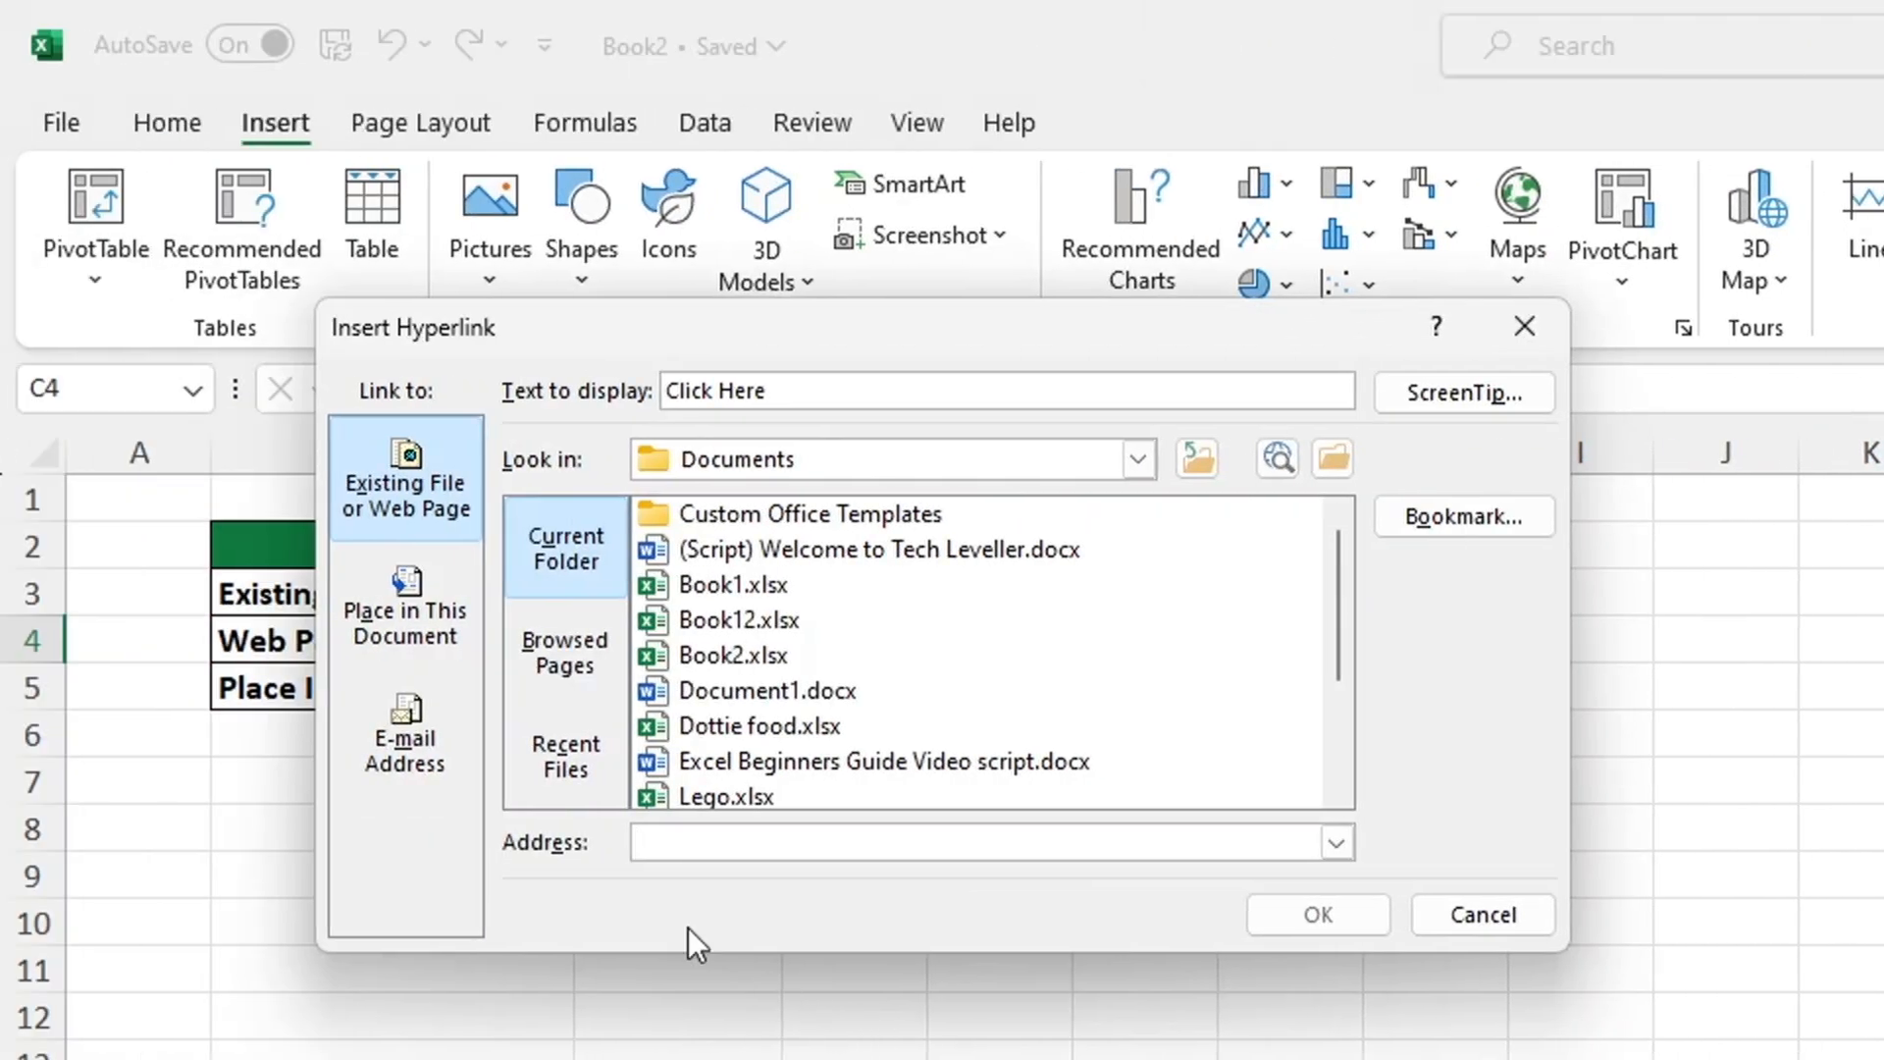
pyautogui.click(455, 697)
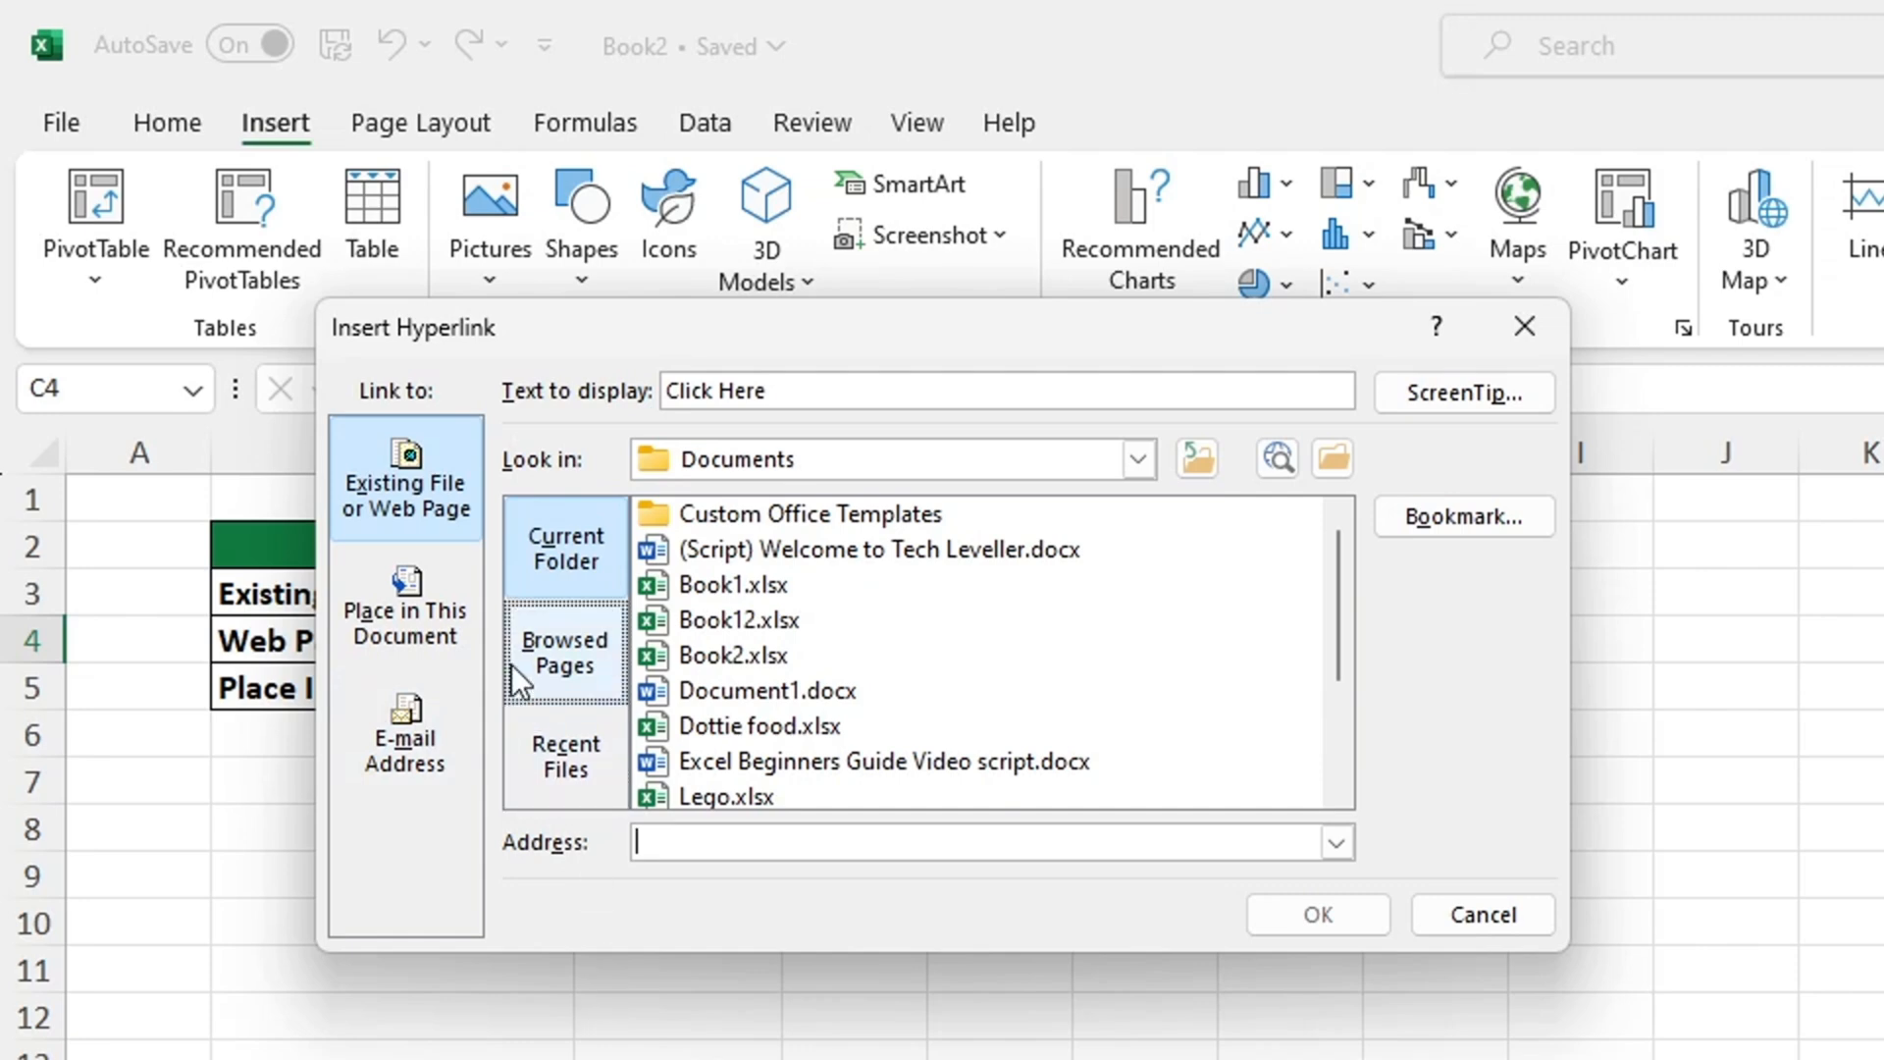
pyautogui.click(432, 458)
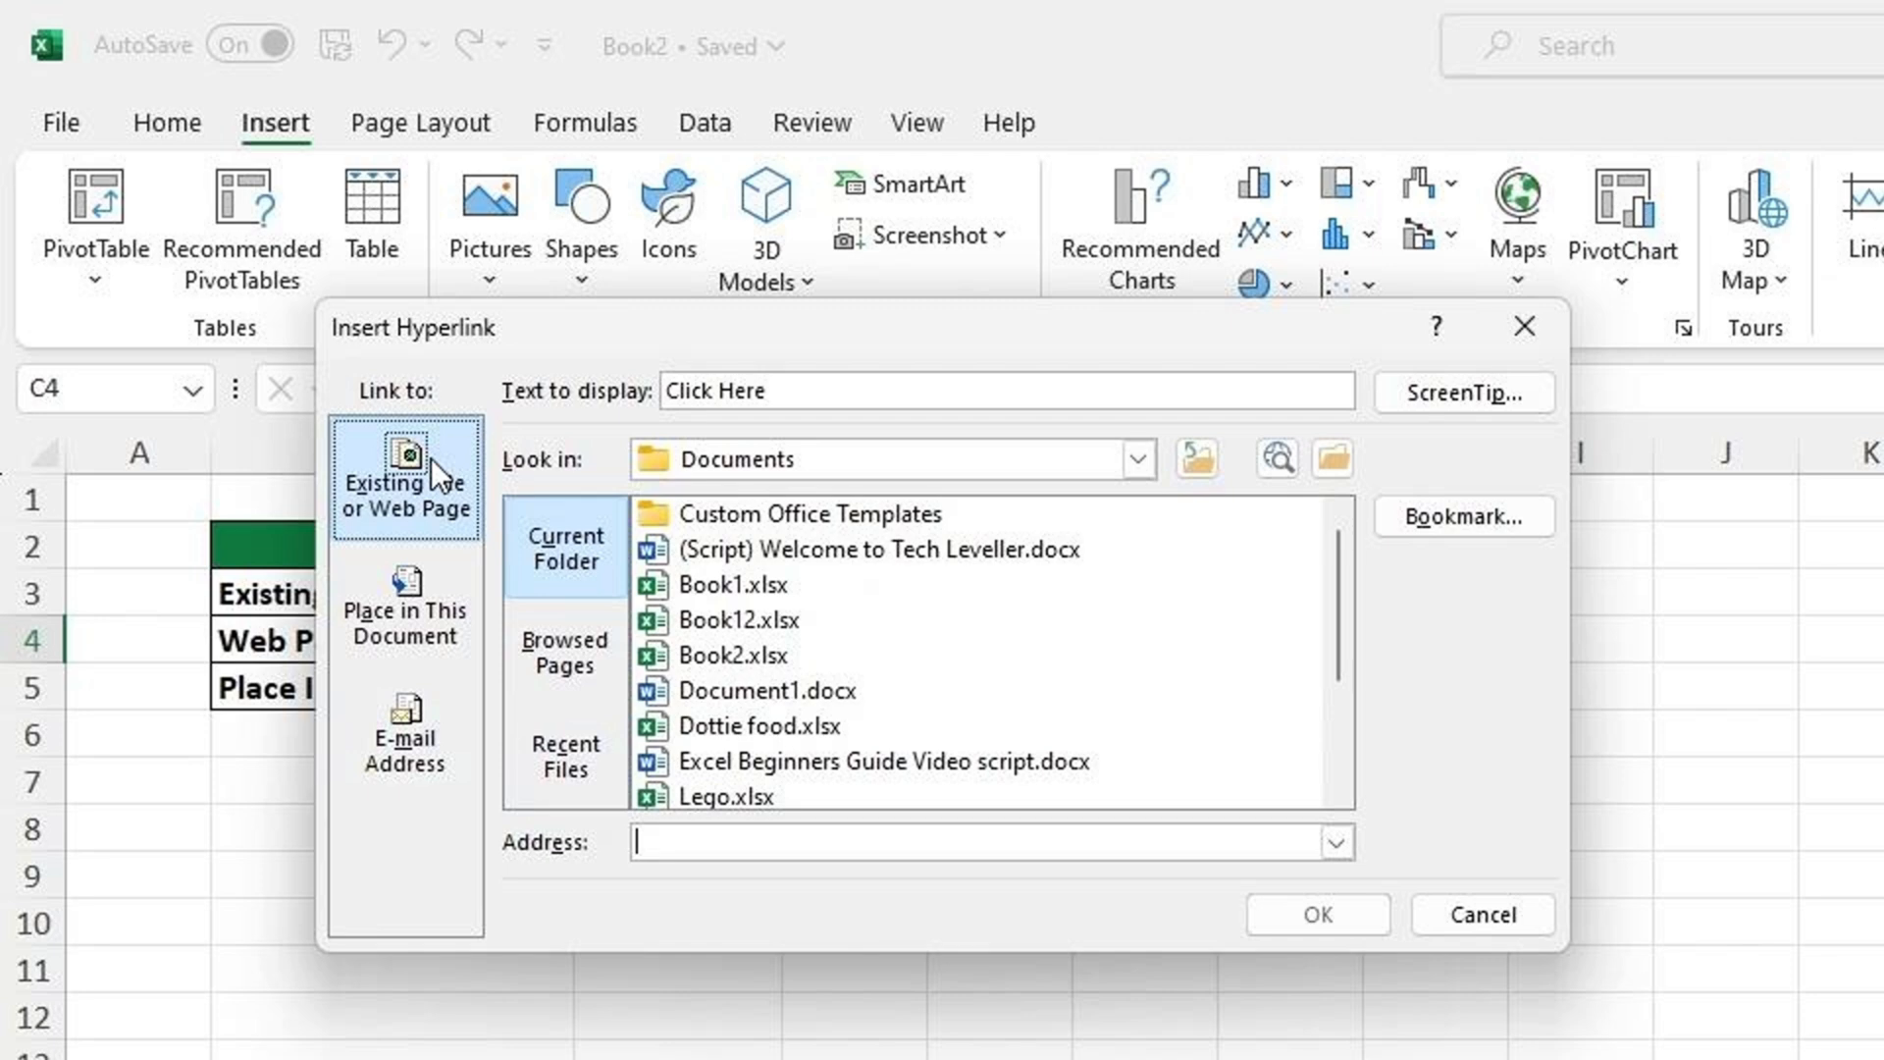
pyautogui.click(589, 763)
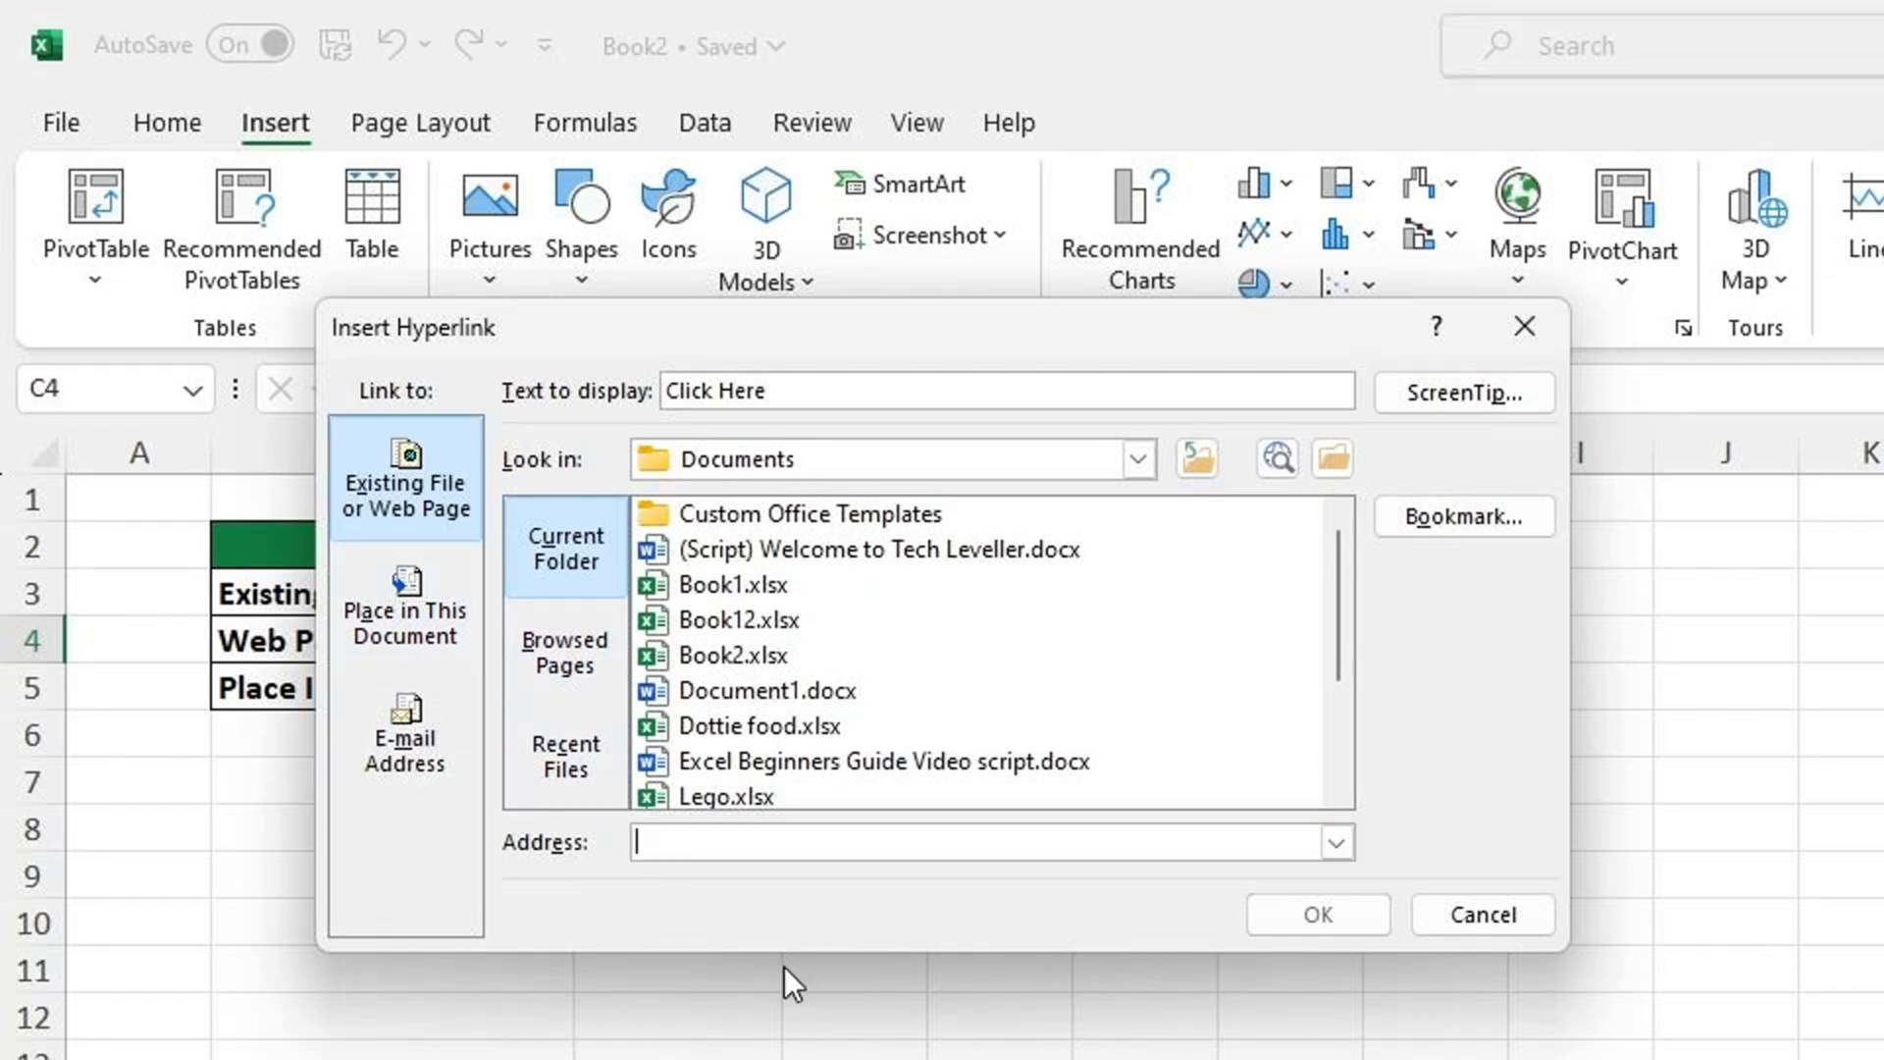
pyautogui.write('www.sheet')
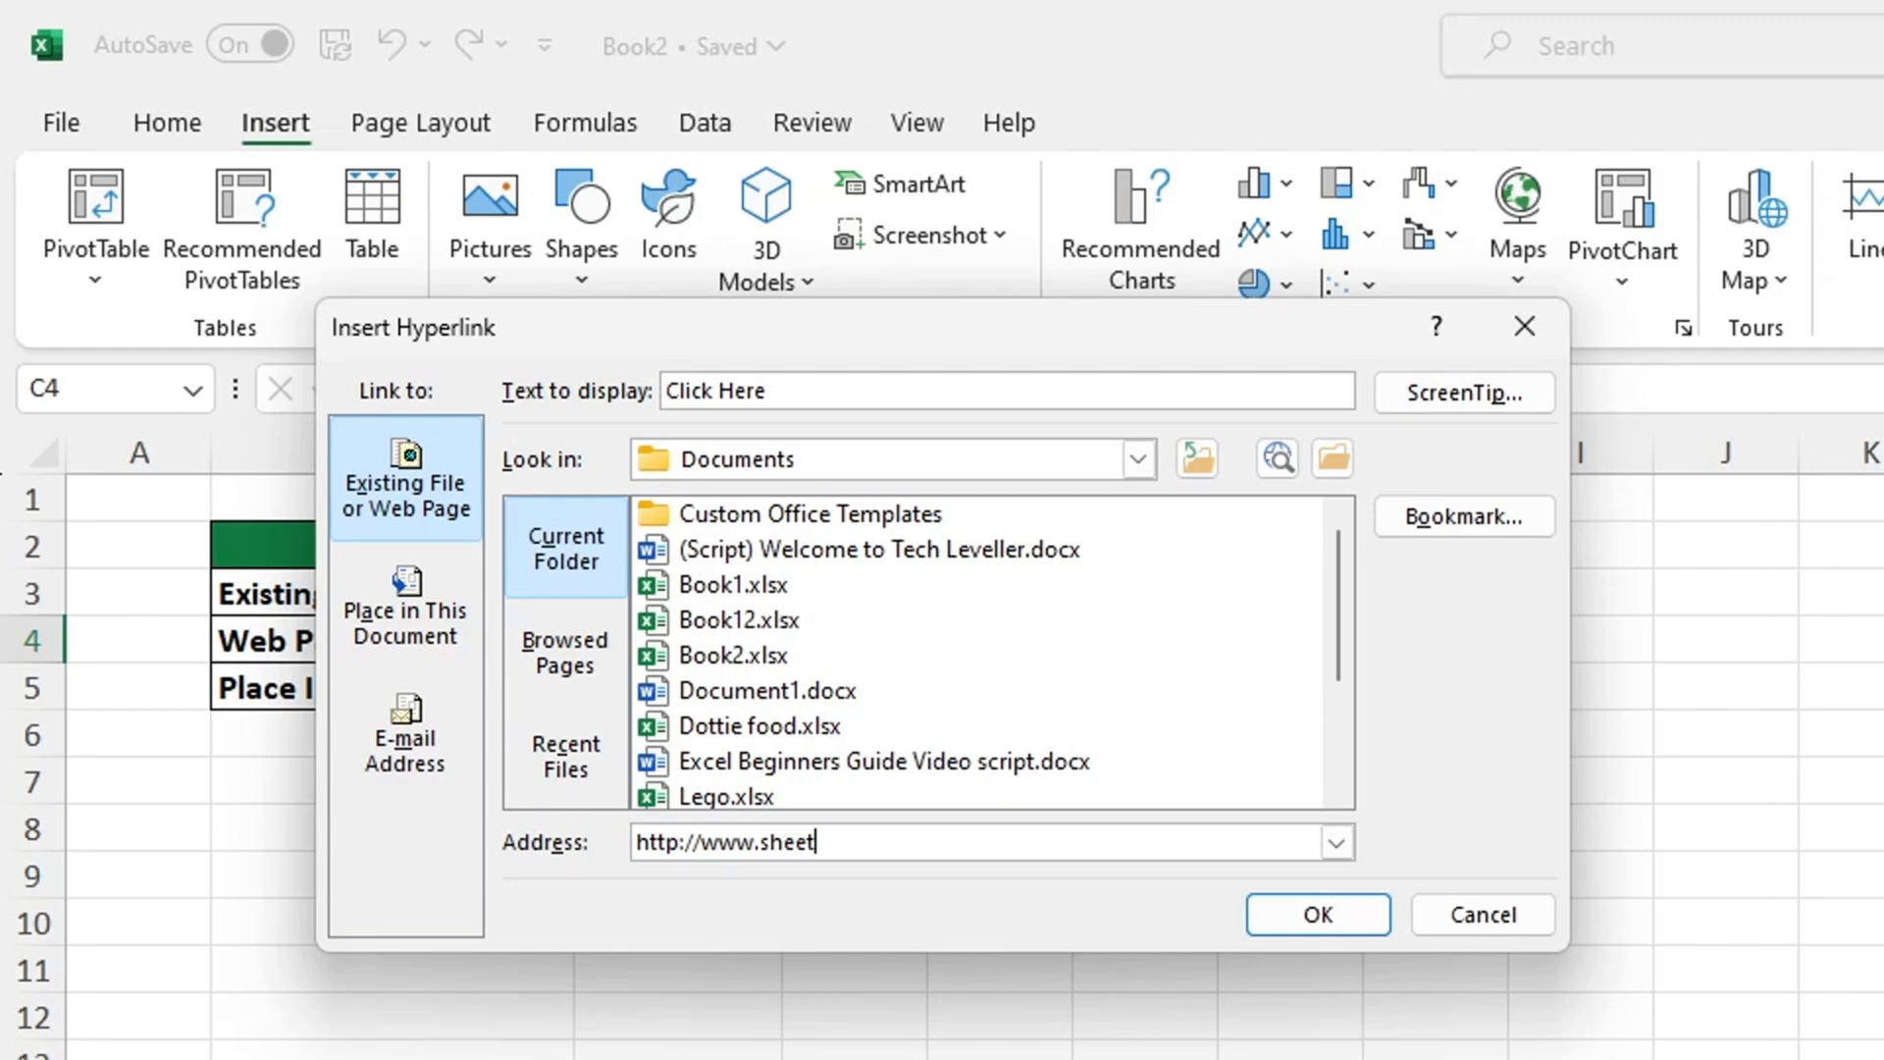
pyautogui.write('leveller.com')
pyautogui.click(1304, 915)
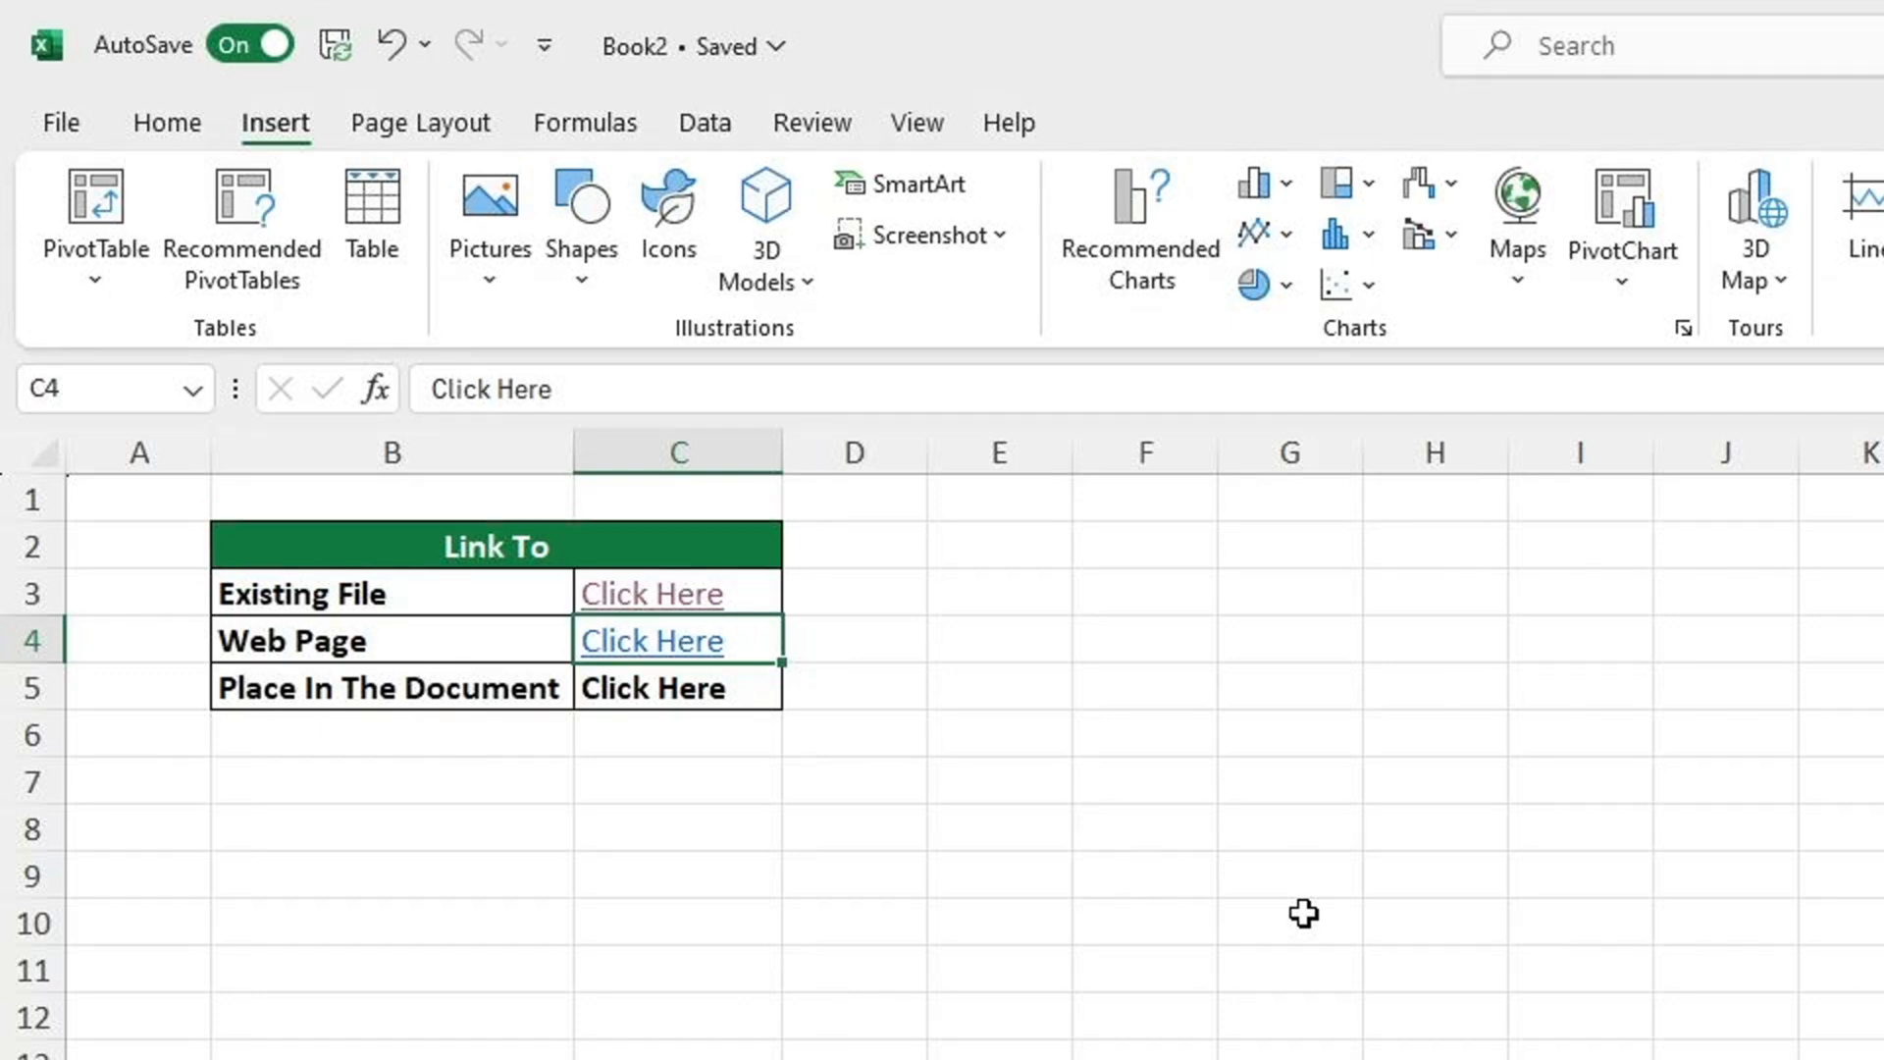
# Follow the web page link in C4, look through the site's home page and close its browser tab.
pyautogui.click(700, 655)
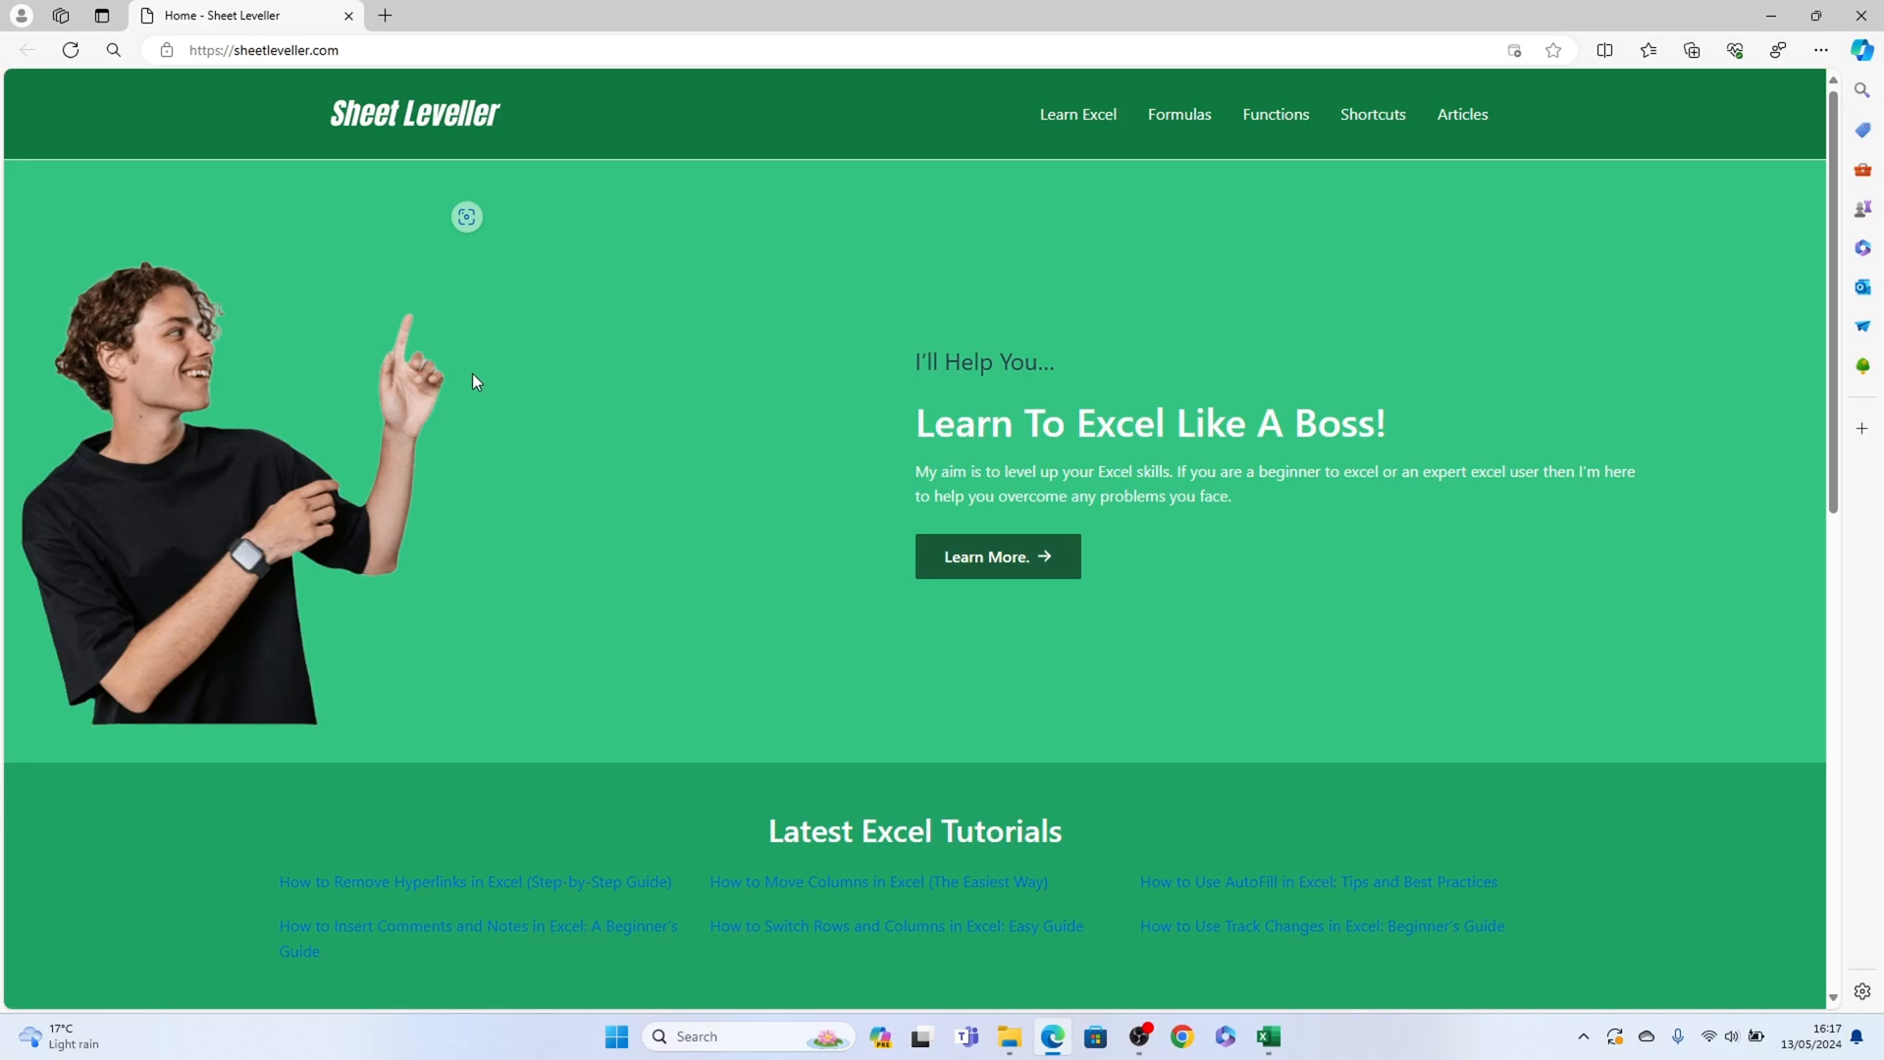
pyautogui.scroll(-10, 476, 383)
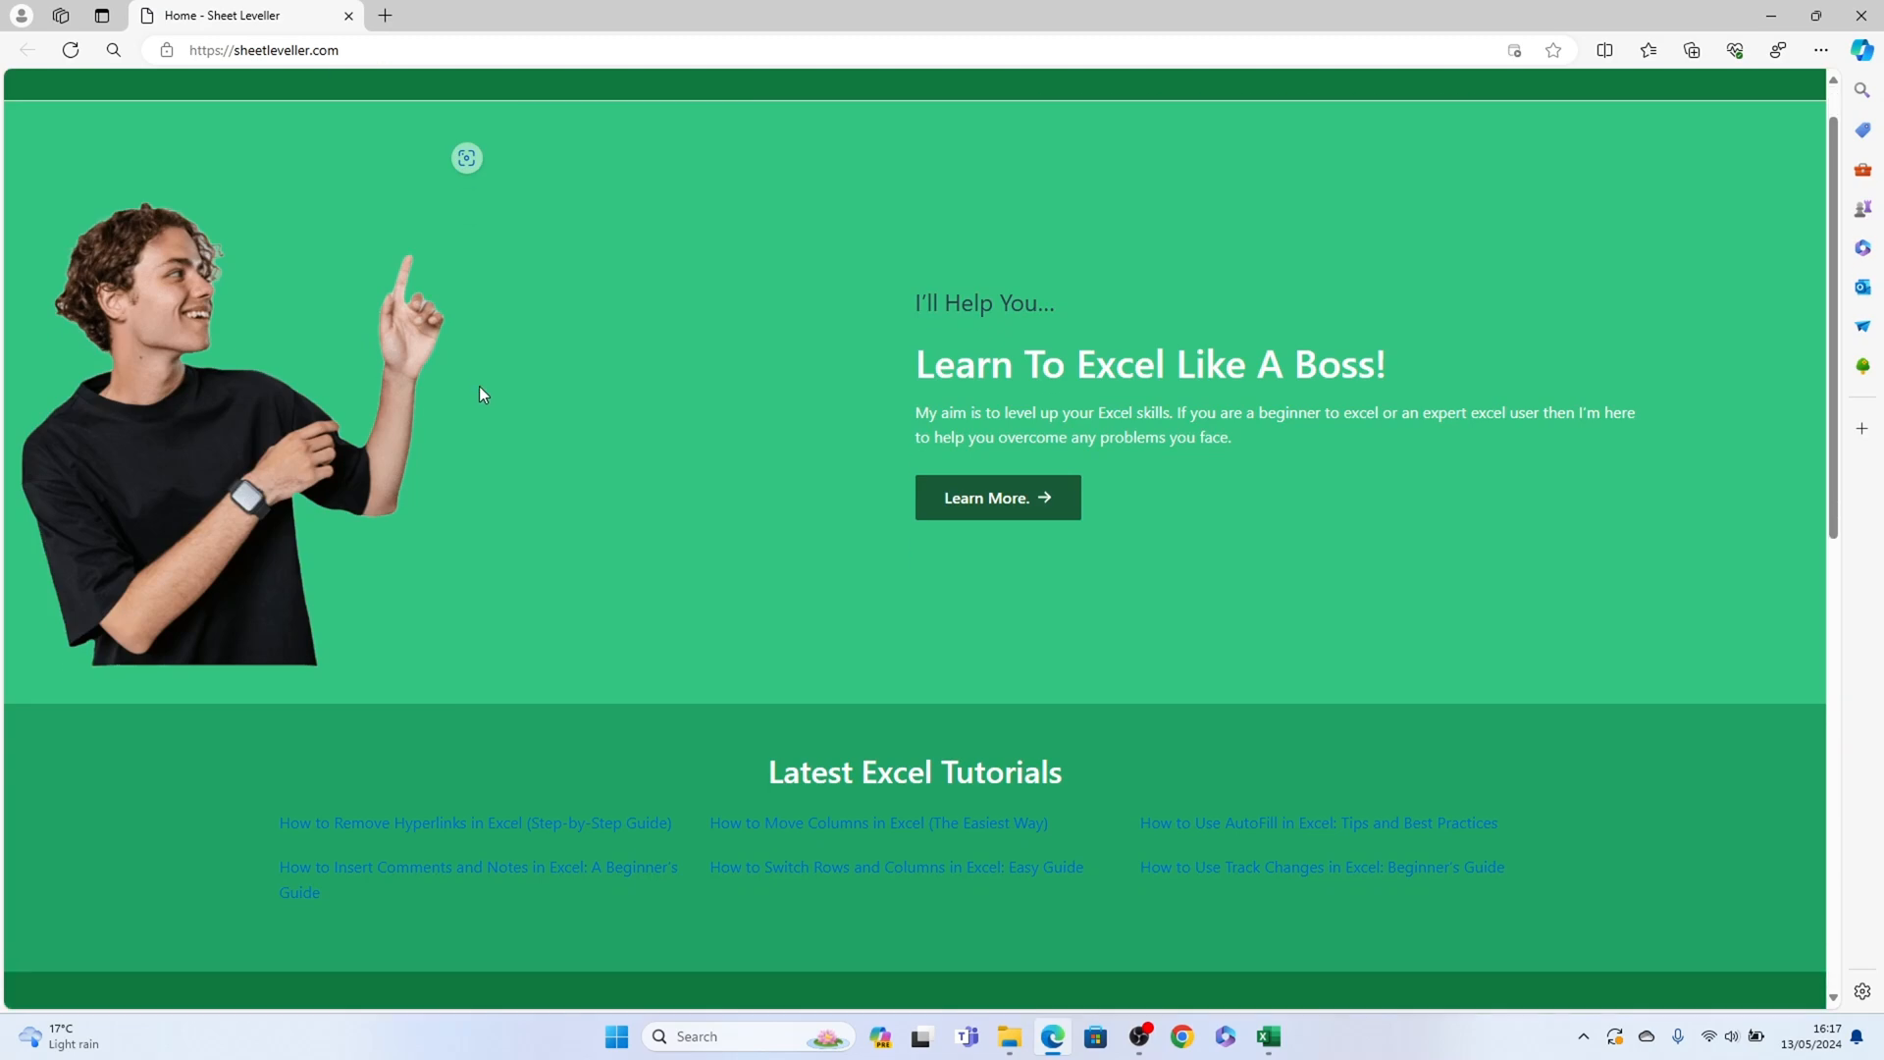
pyautogui.scroll(6, 484, 391)
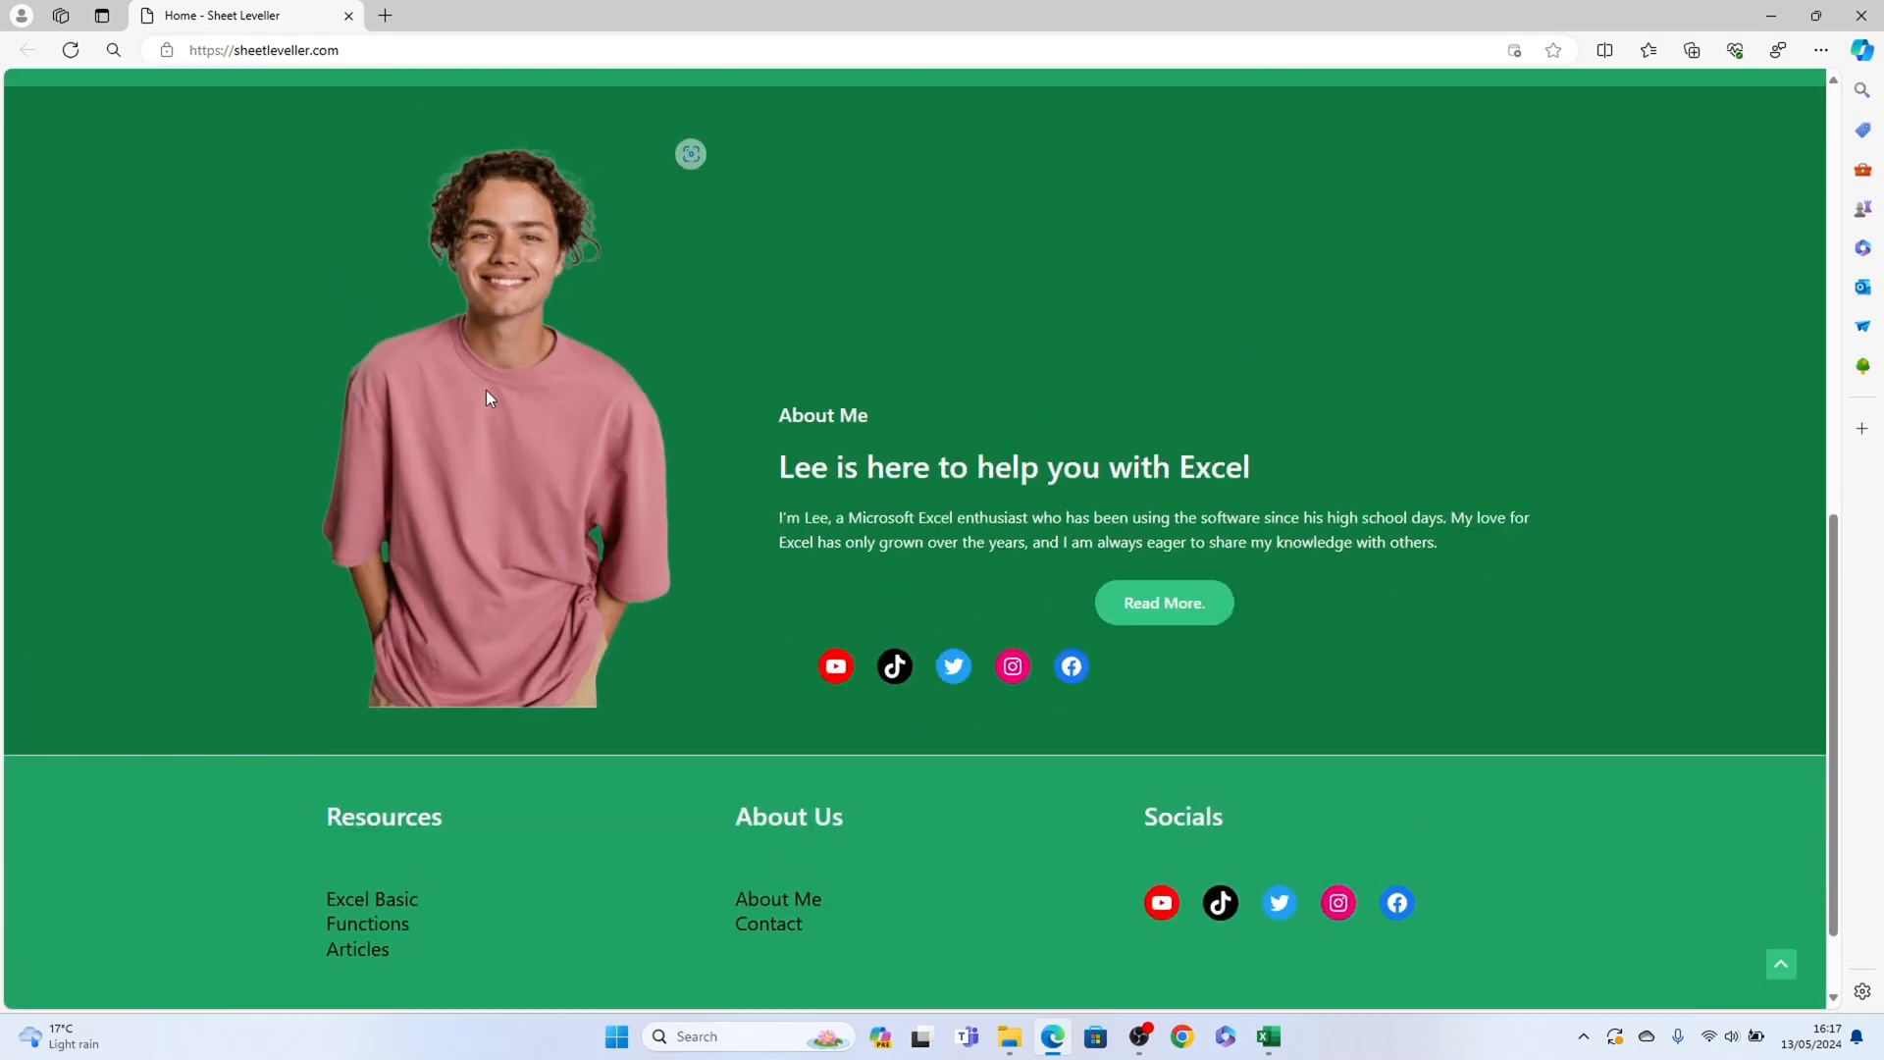
pyautogui.scroll(5, 500, 388)
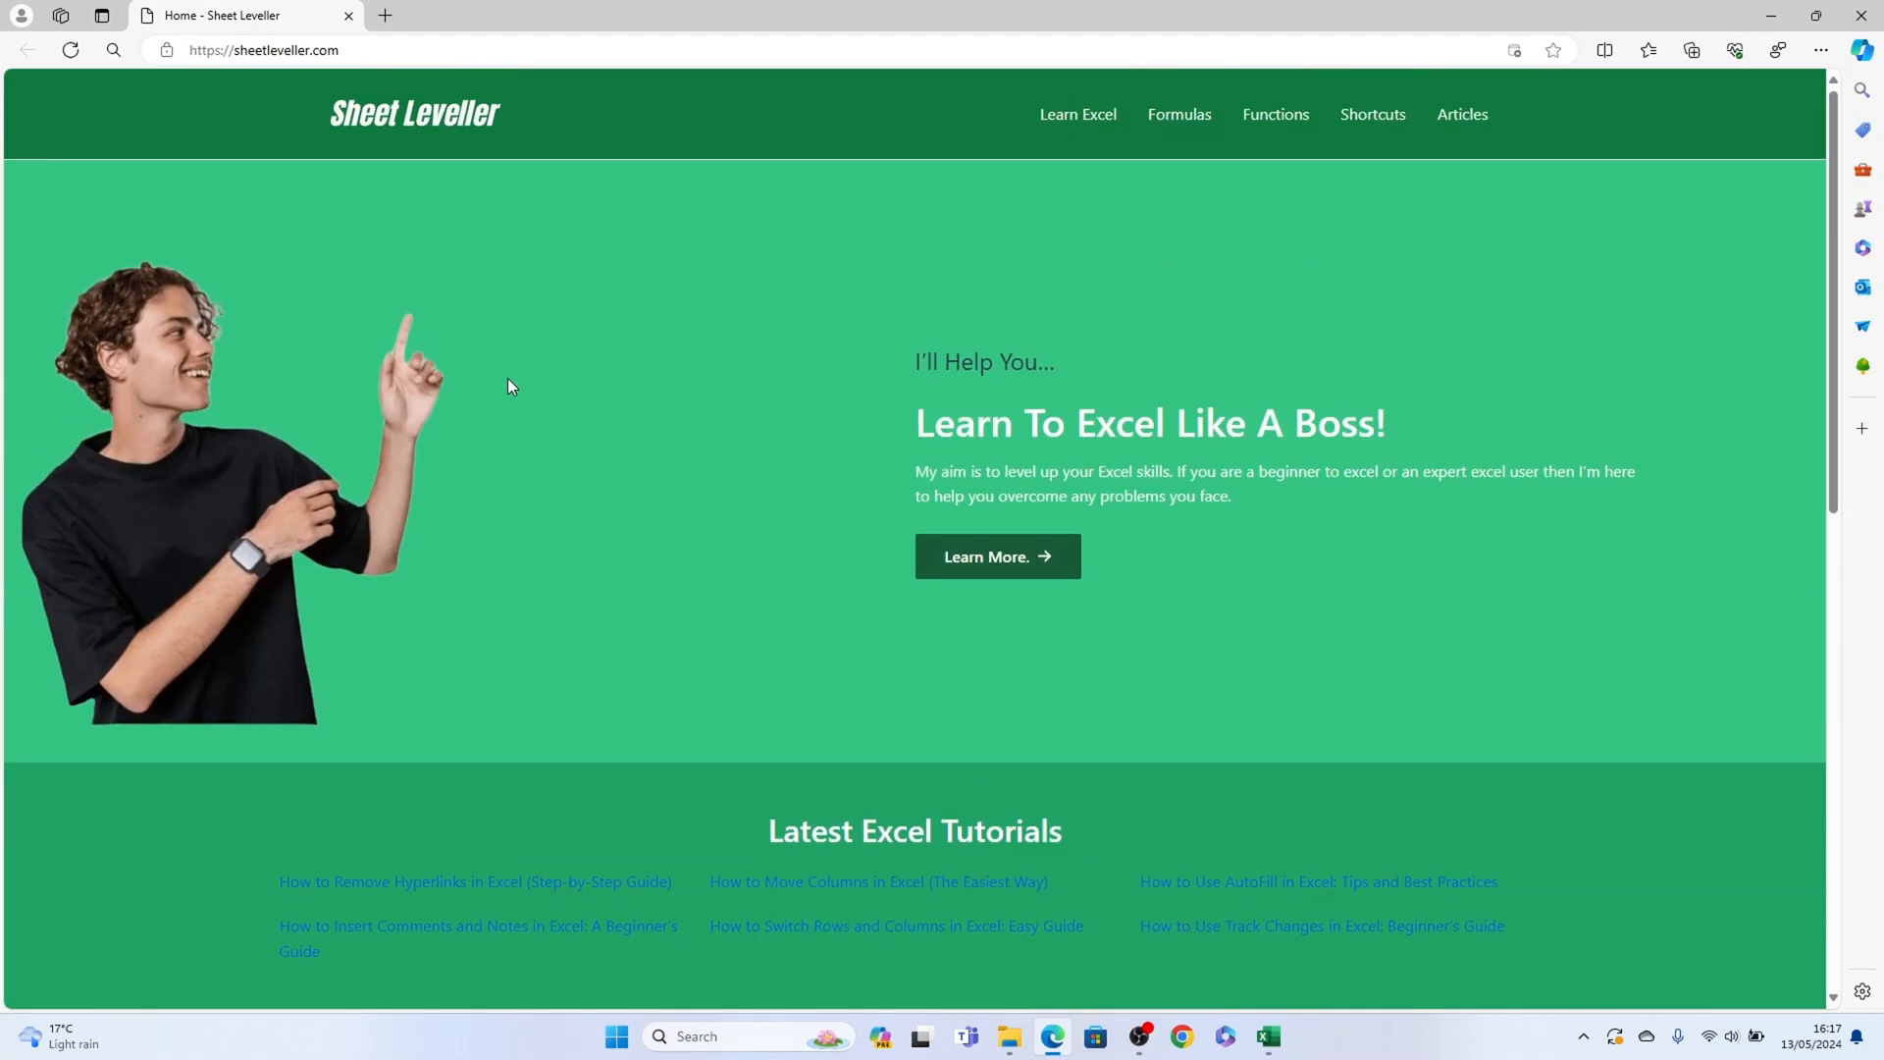
pyautogui.click(349, 16)
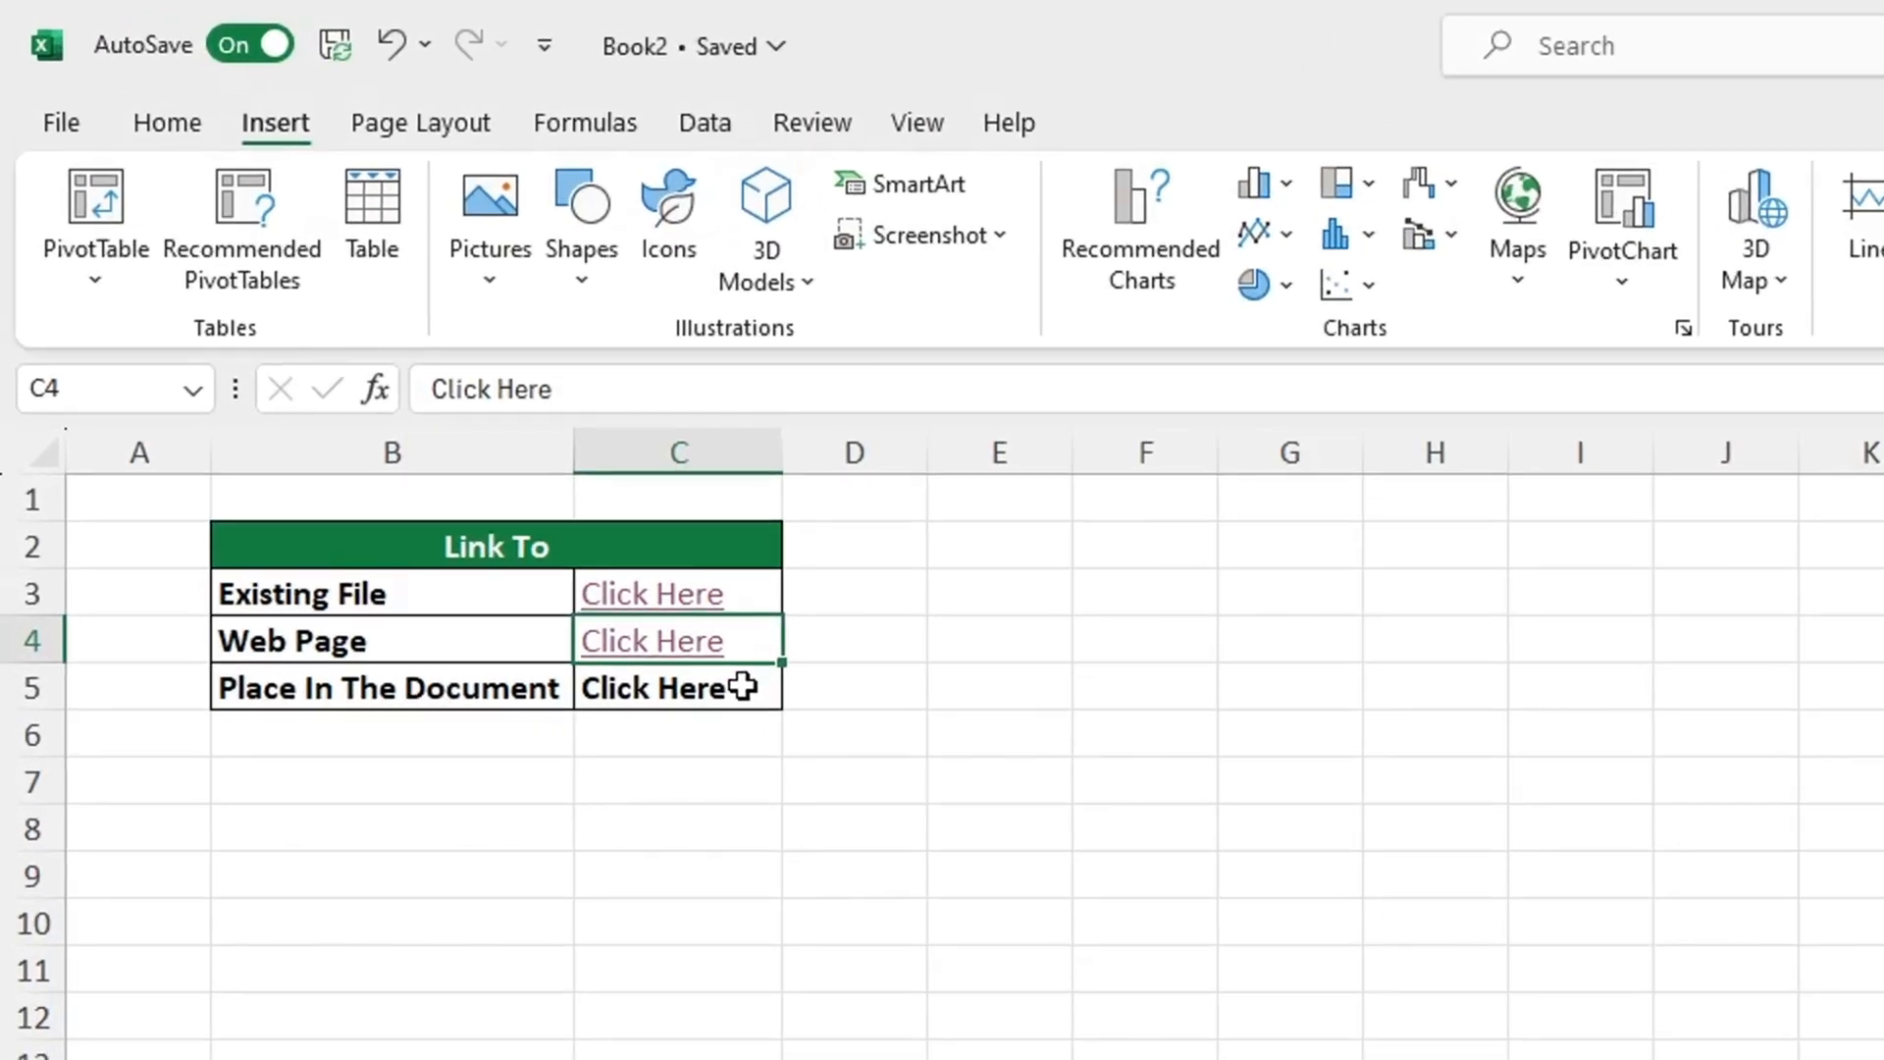
# Insert a hyperlink in cell C5, beside Place In The Document, pointing to cell B7 on the Sales sheet of this workbook.
pyautogui.click(370, 346)
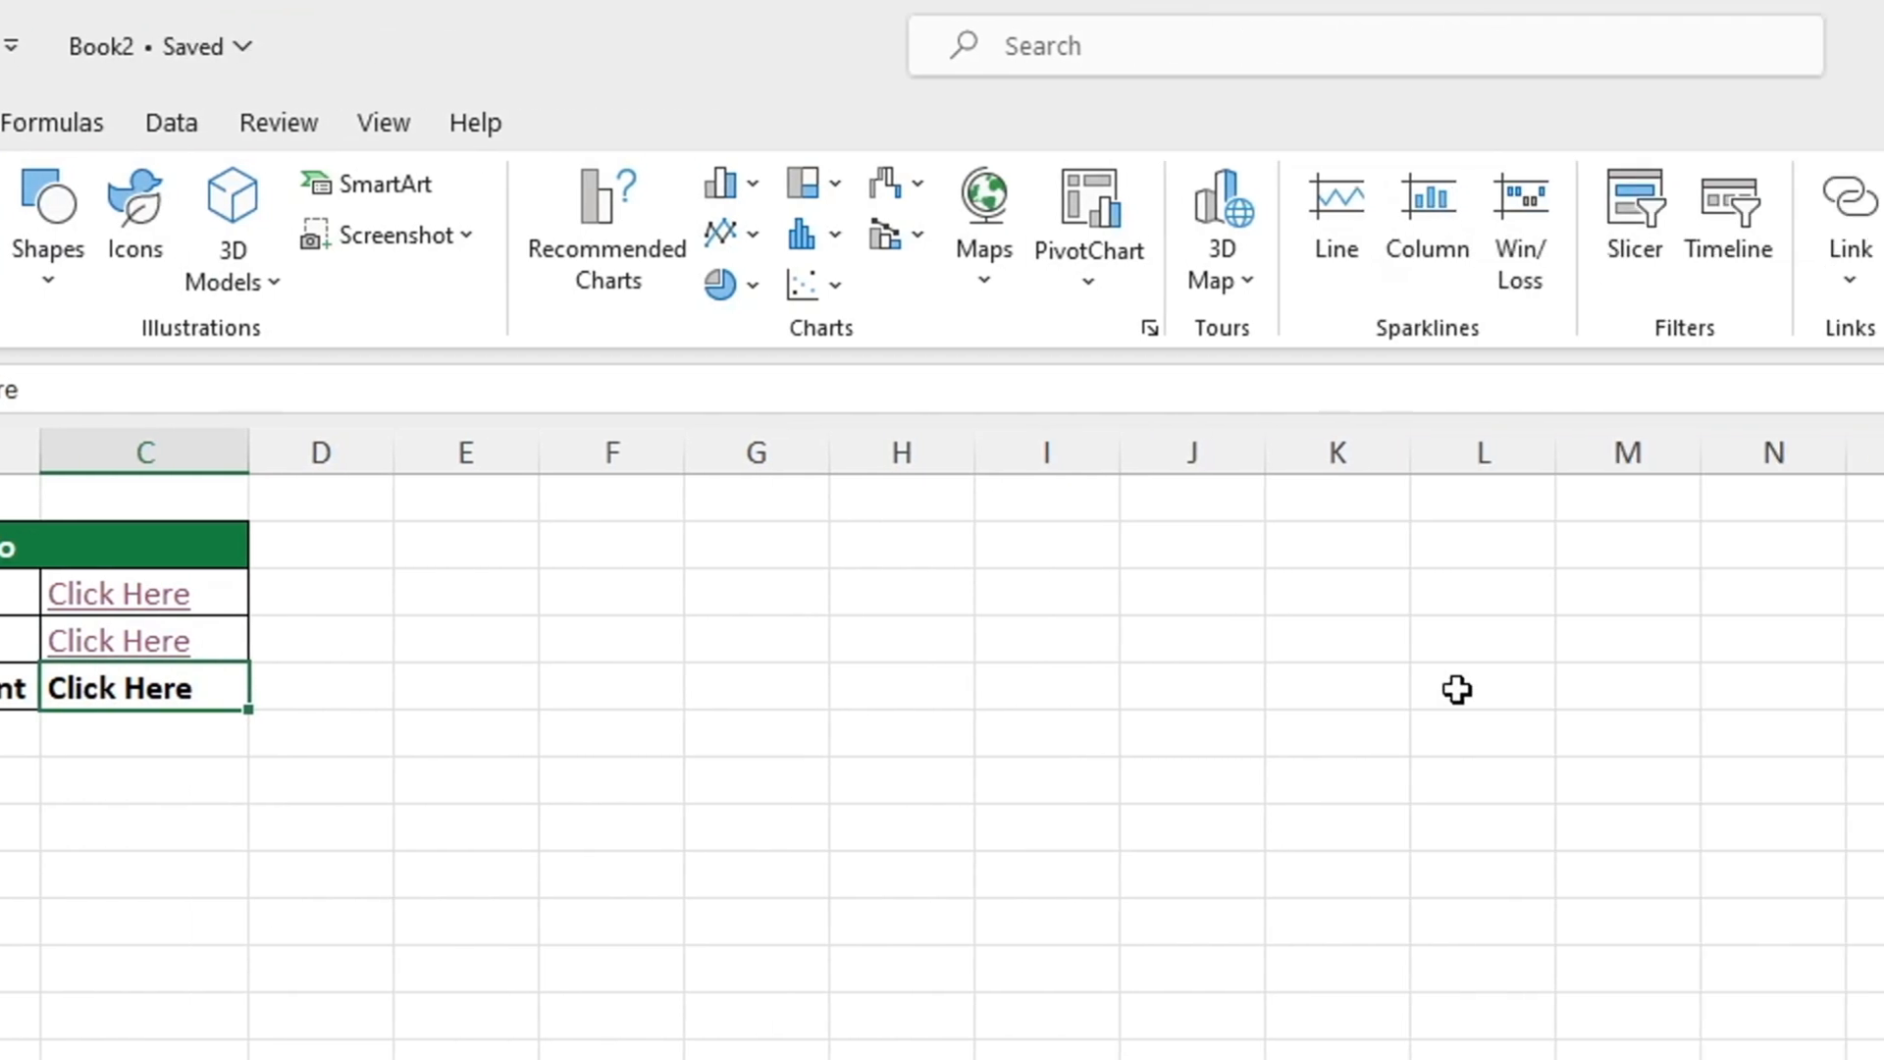
pyautogui.click(1327, 175)
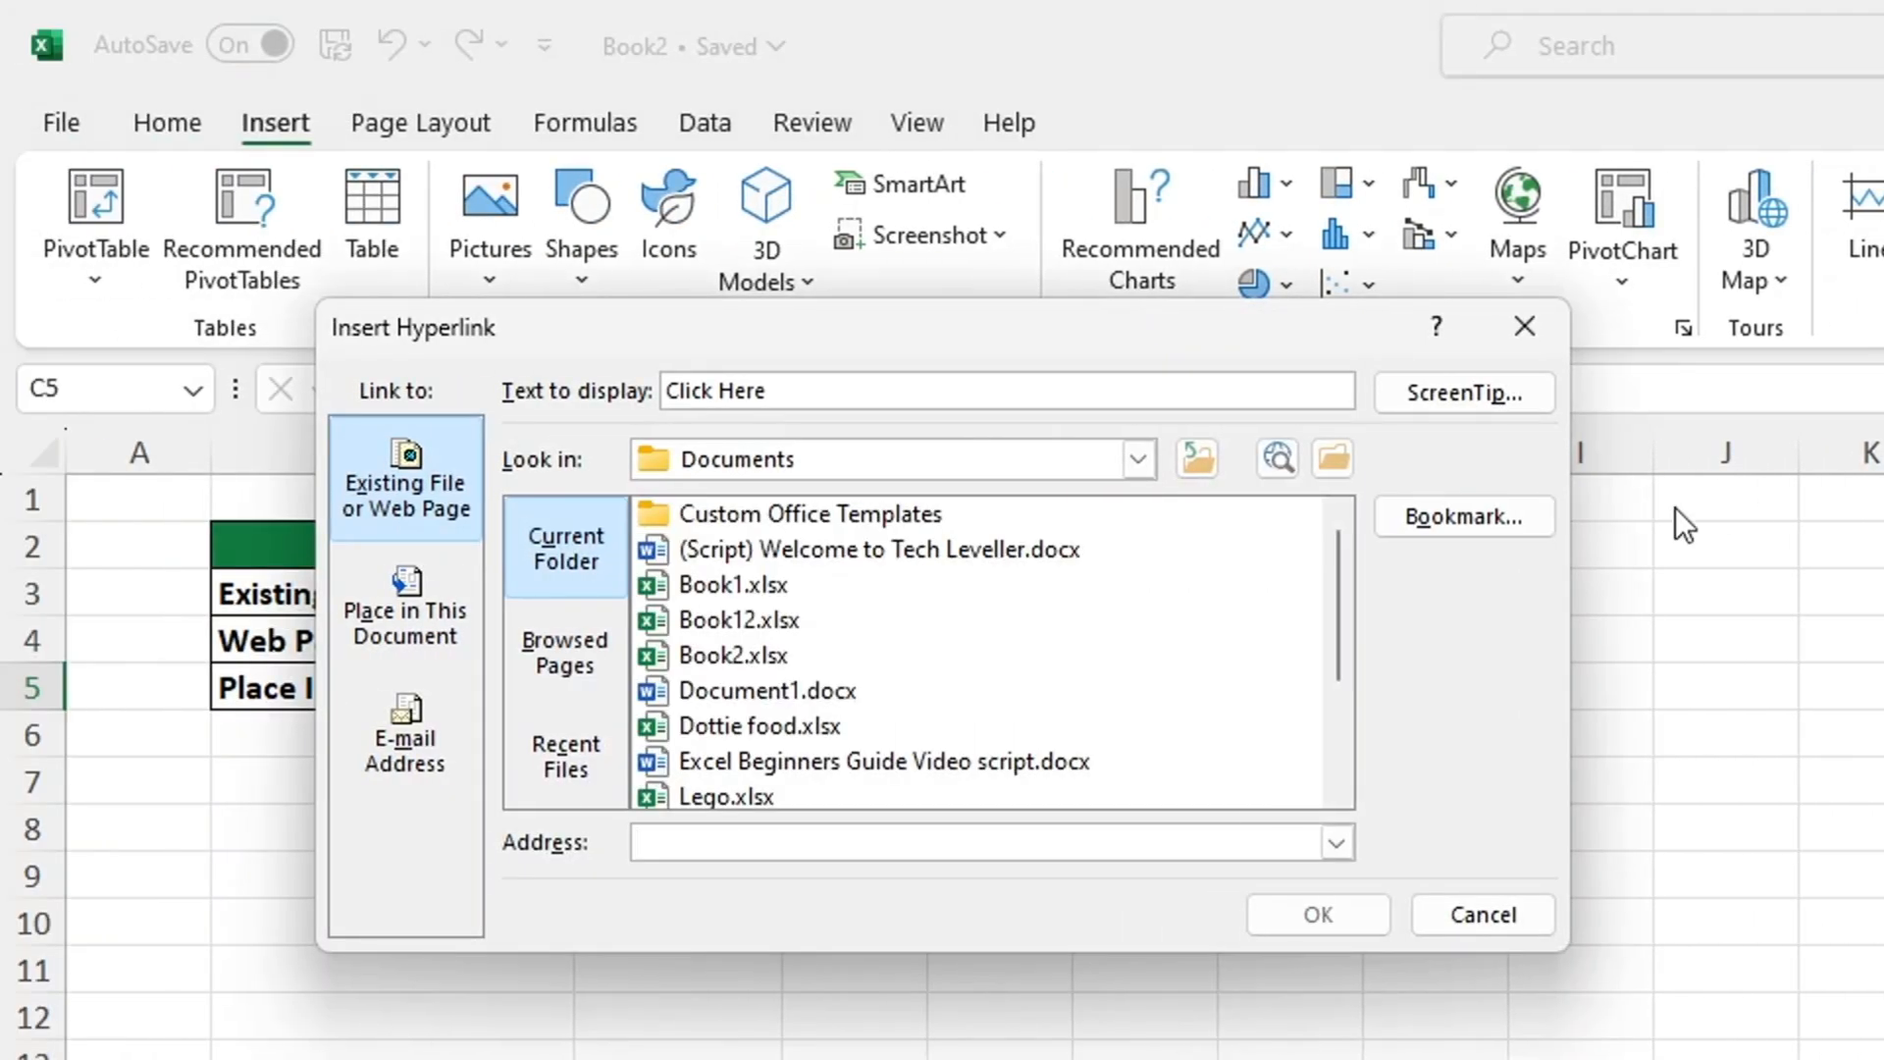
pyautogui.click(351, 604)
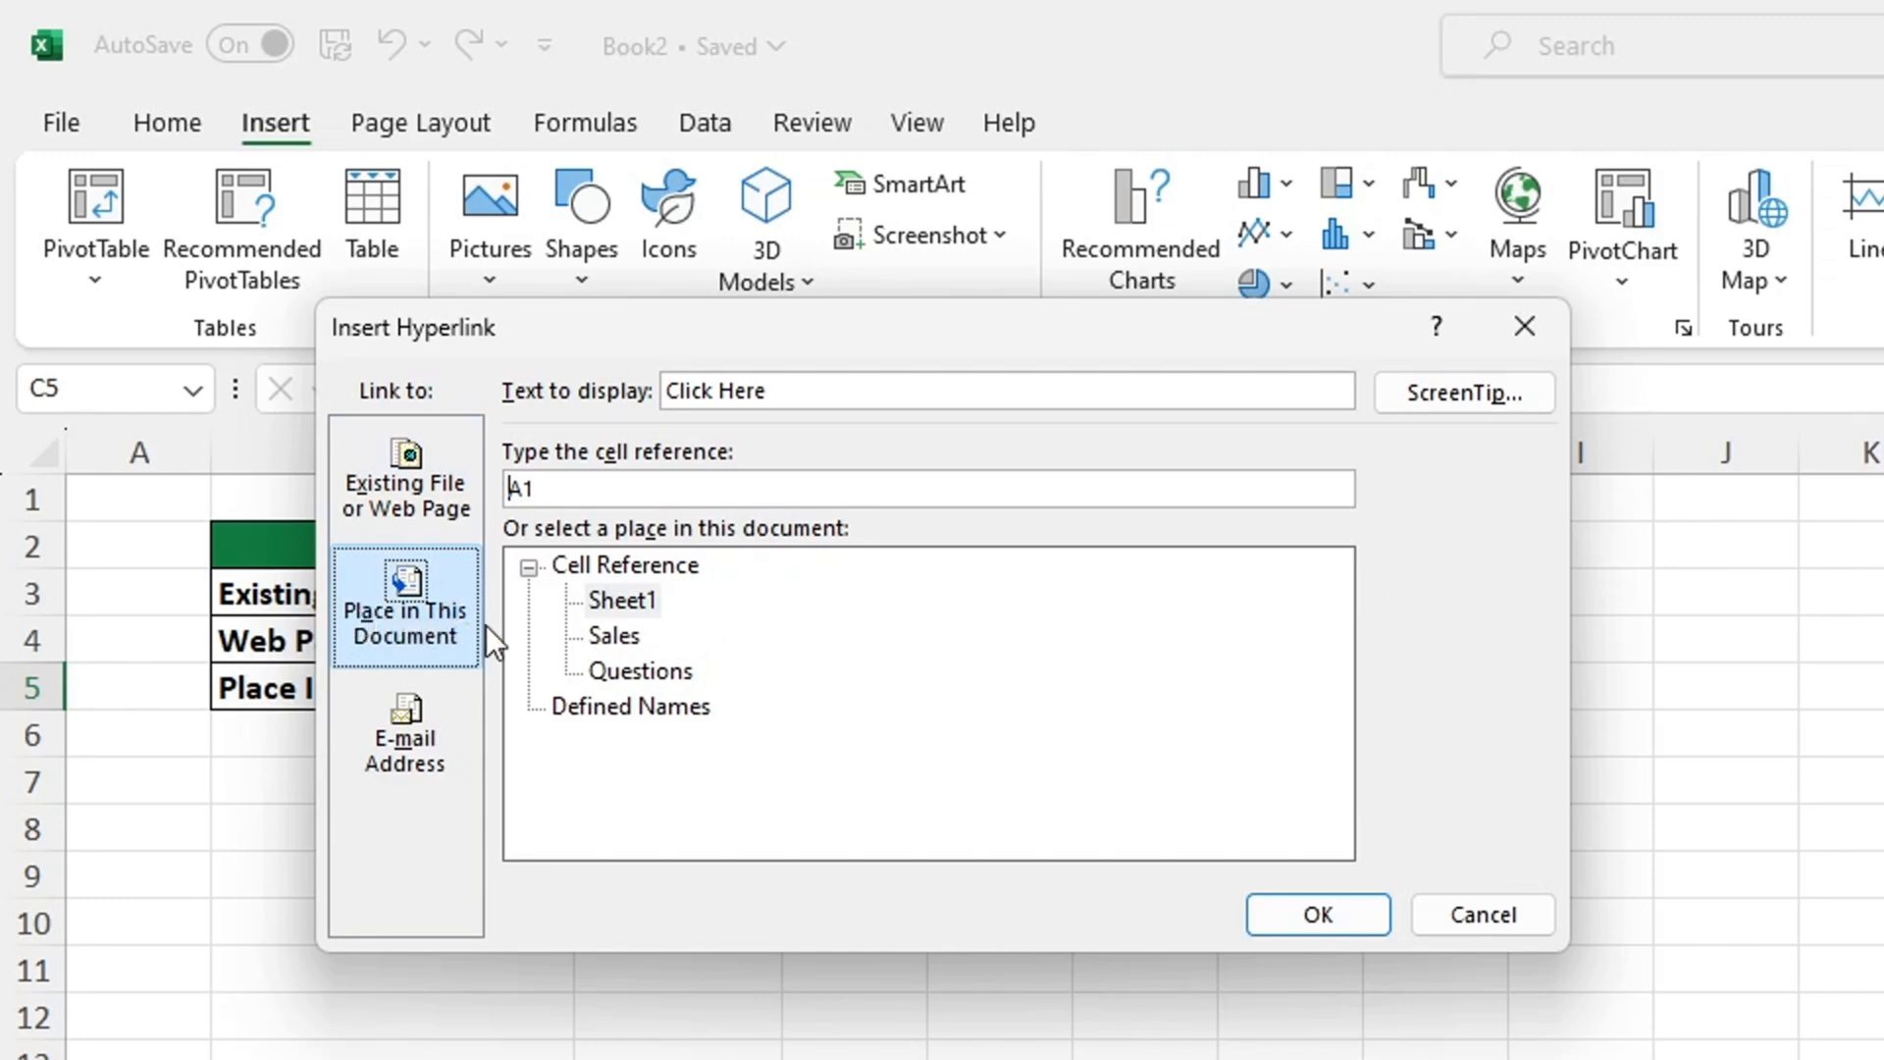
pyautogui.click(616, 636)
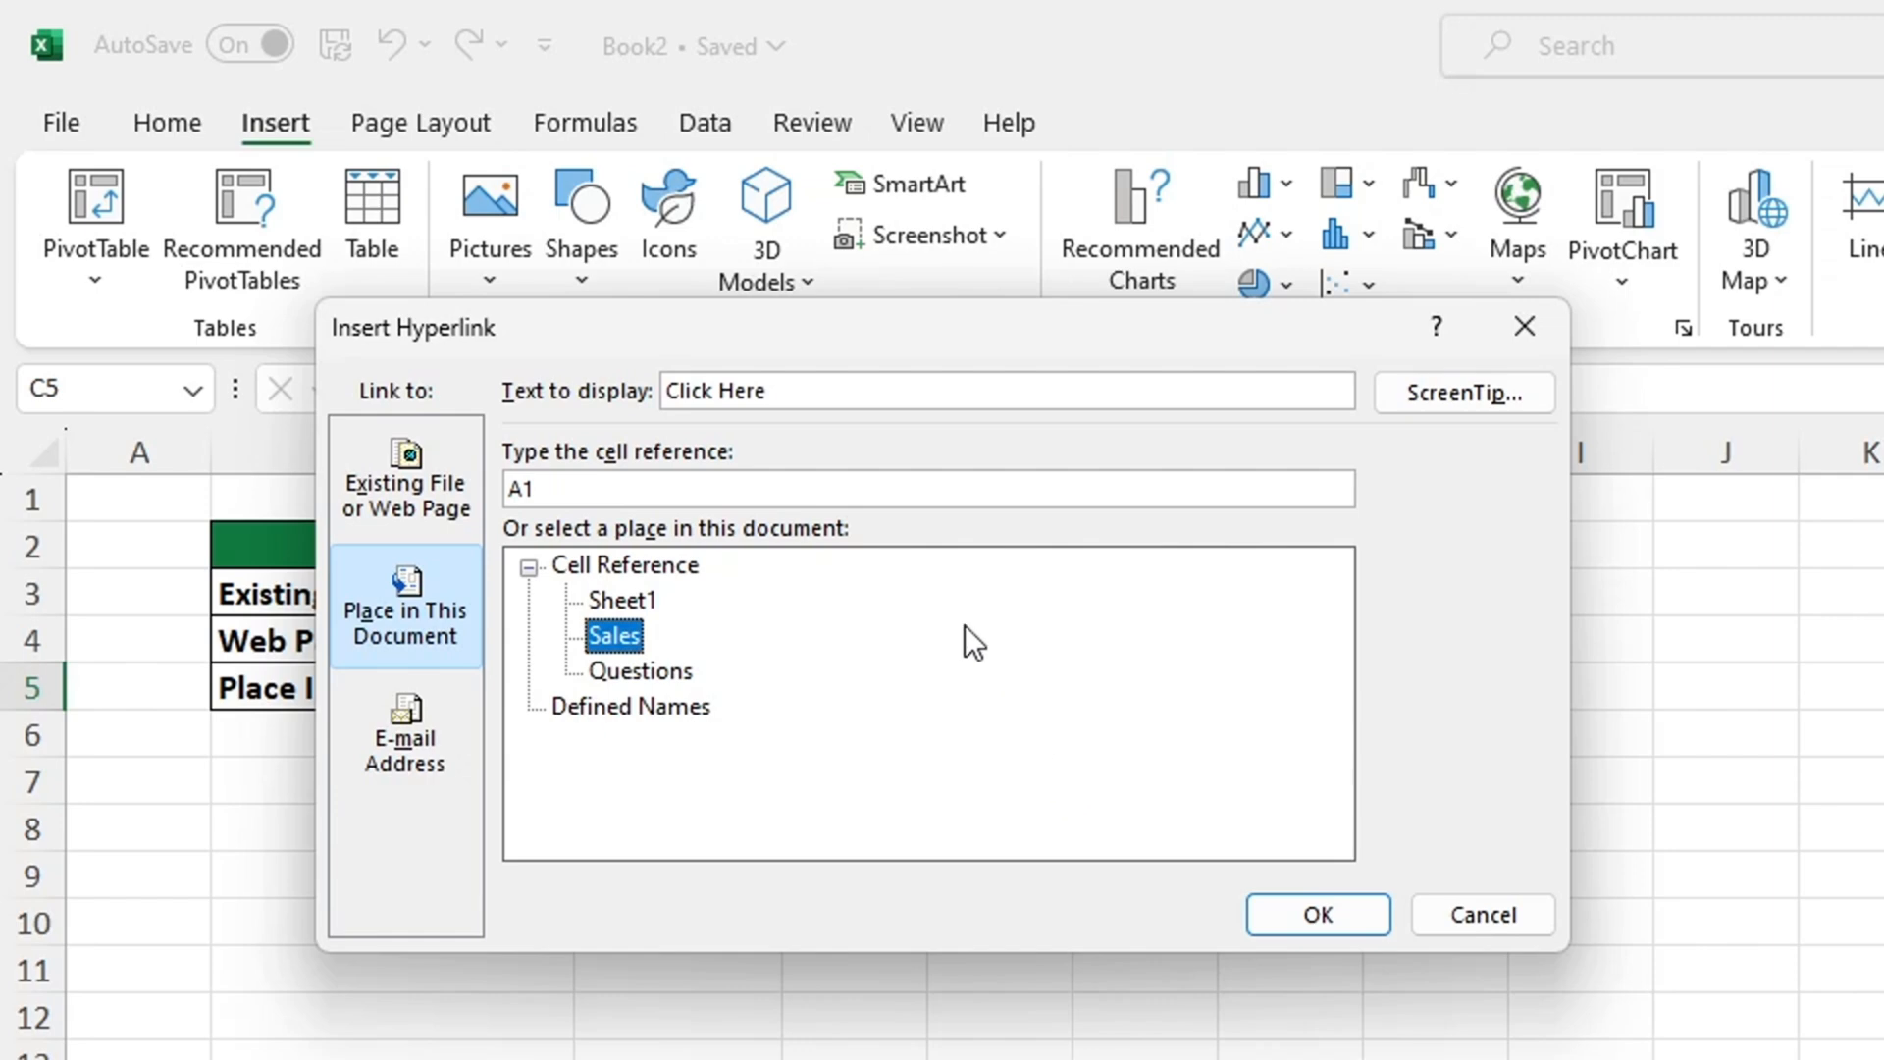
pyautogui.click(621, 477)
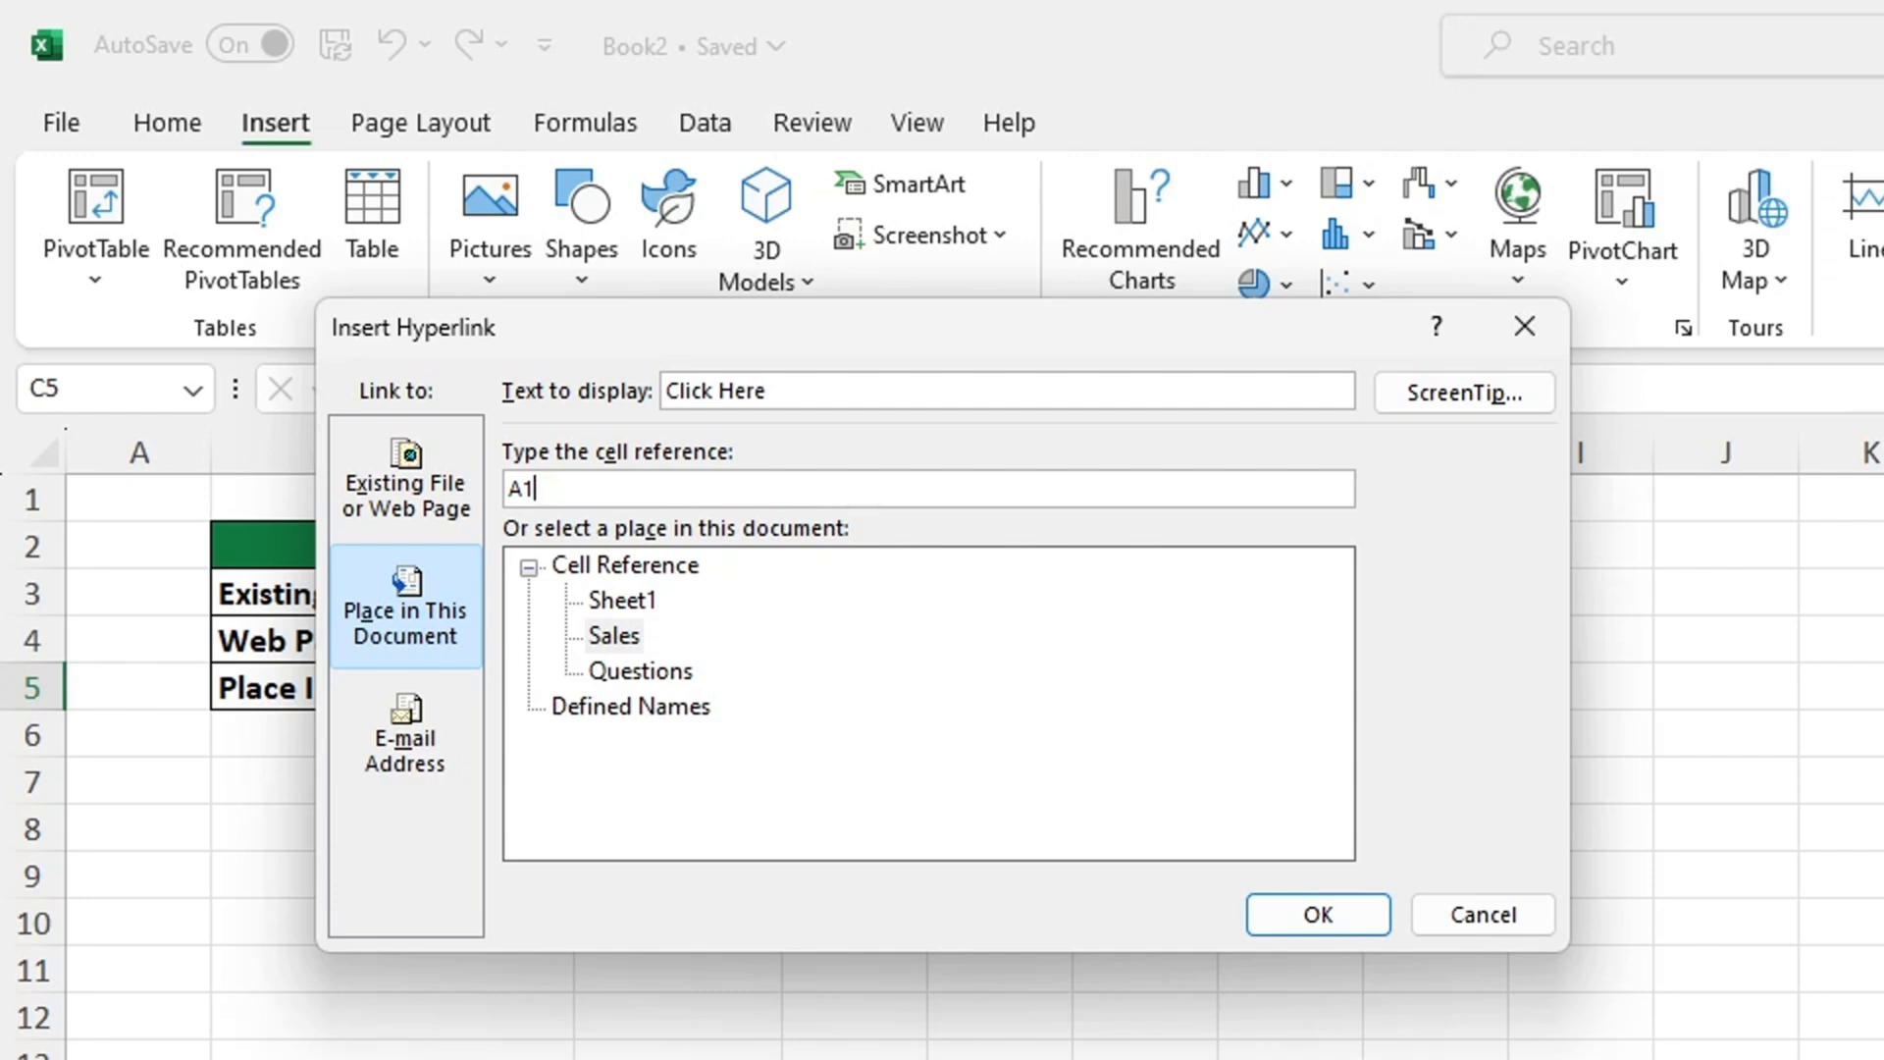
pyautogui.press('BackSpace')
pyautogui.press('BackSpace')
pyautogui.write('B7')
pyautogui.click(1328, 905)
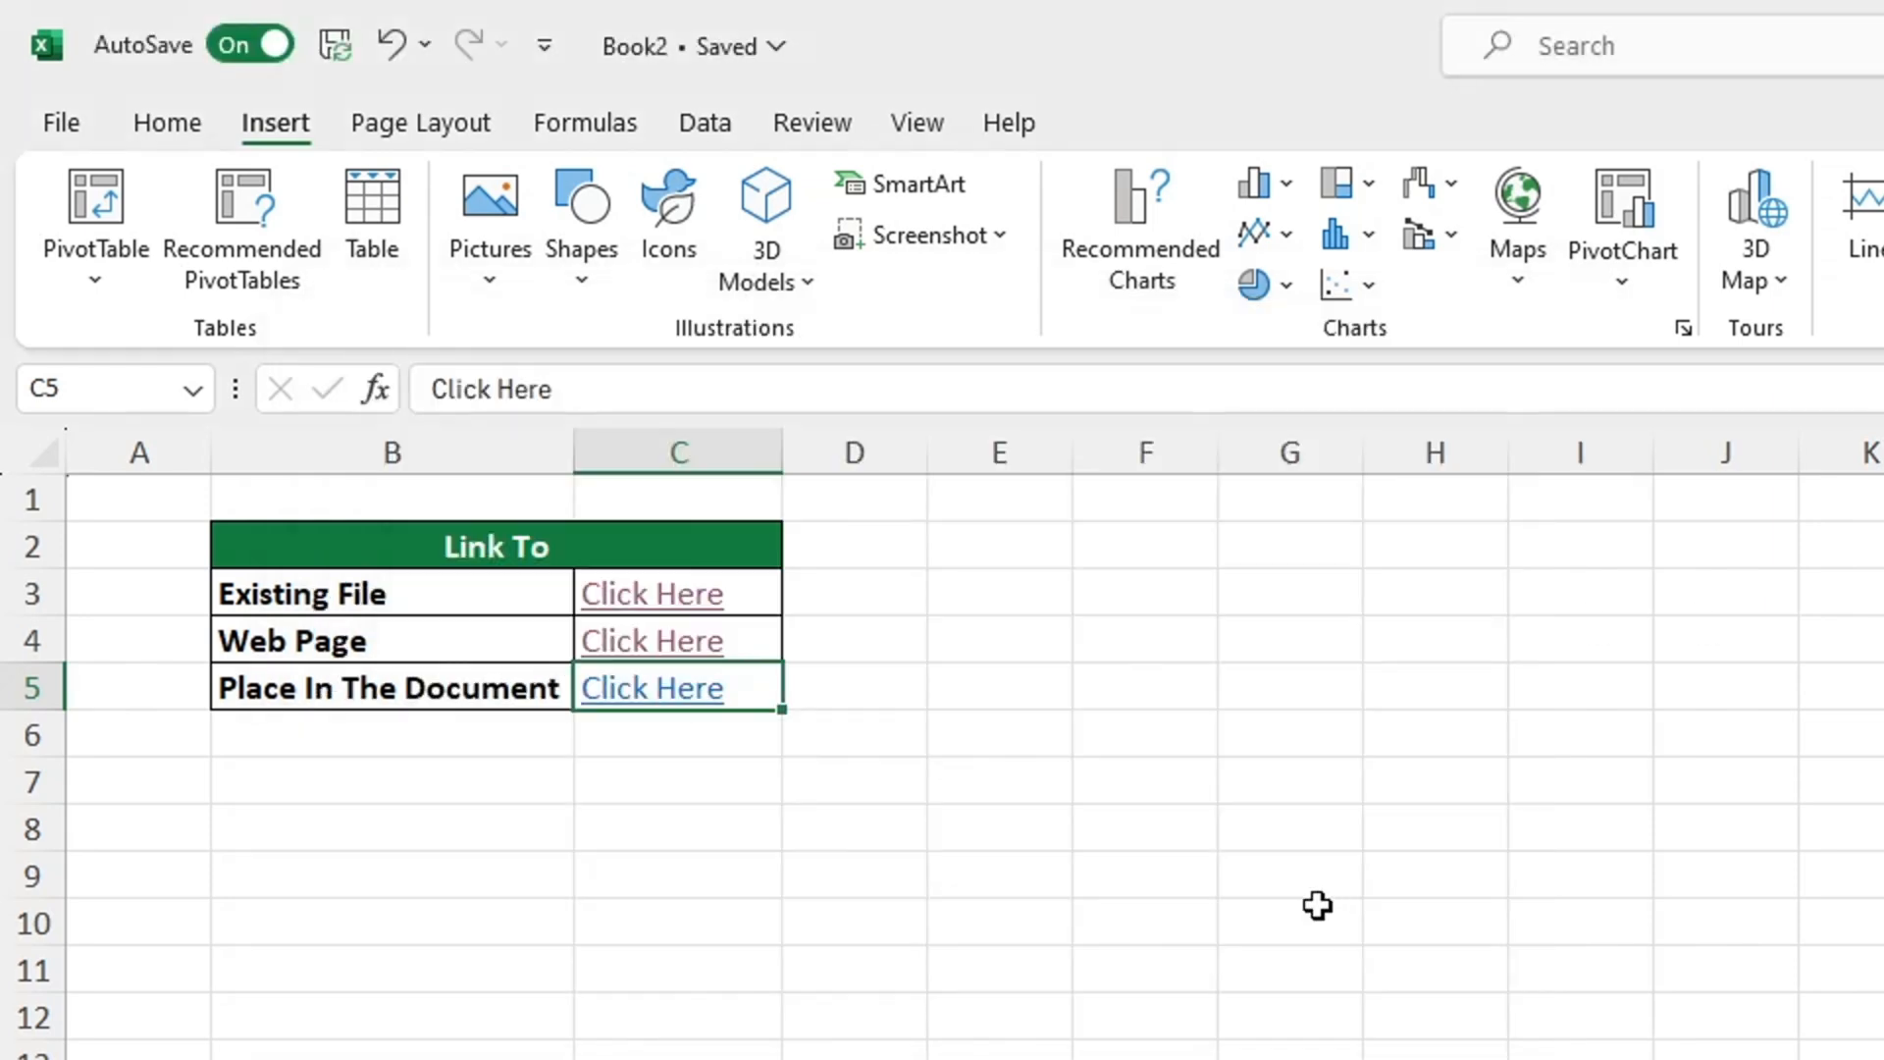
# Follow the link in C5 to test it, and review its hyperlink settings without changing them.
pyautogui.click(687, 691)
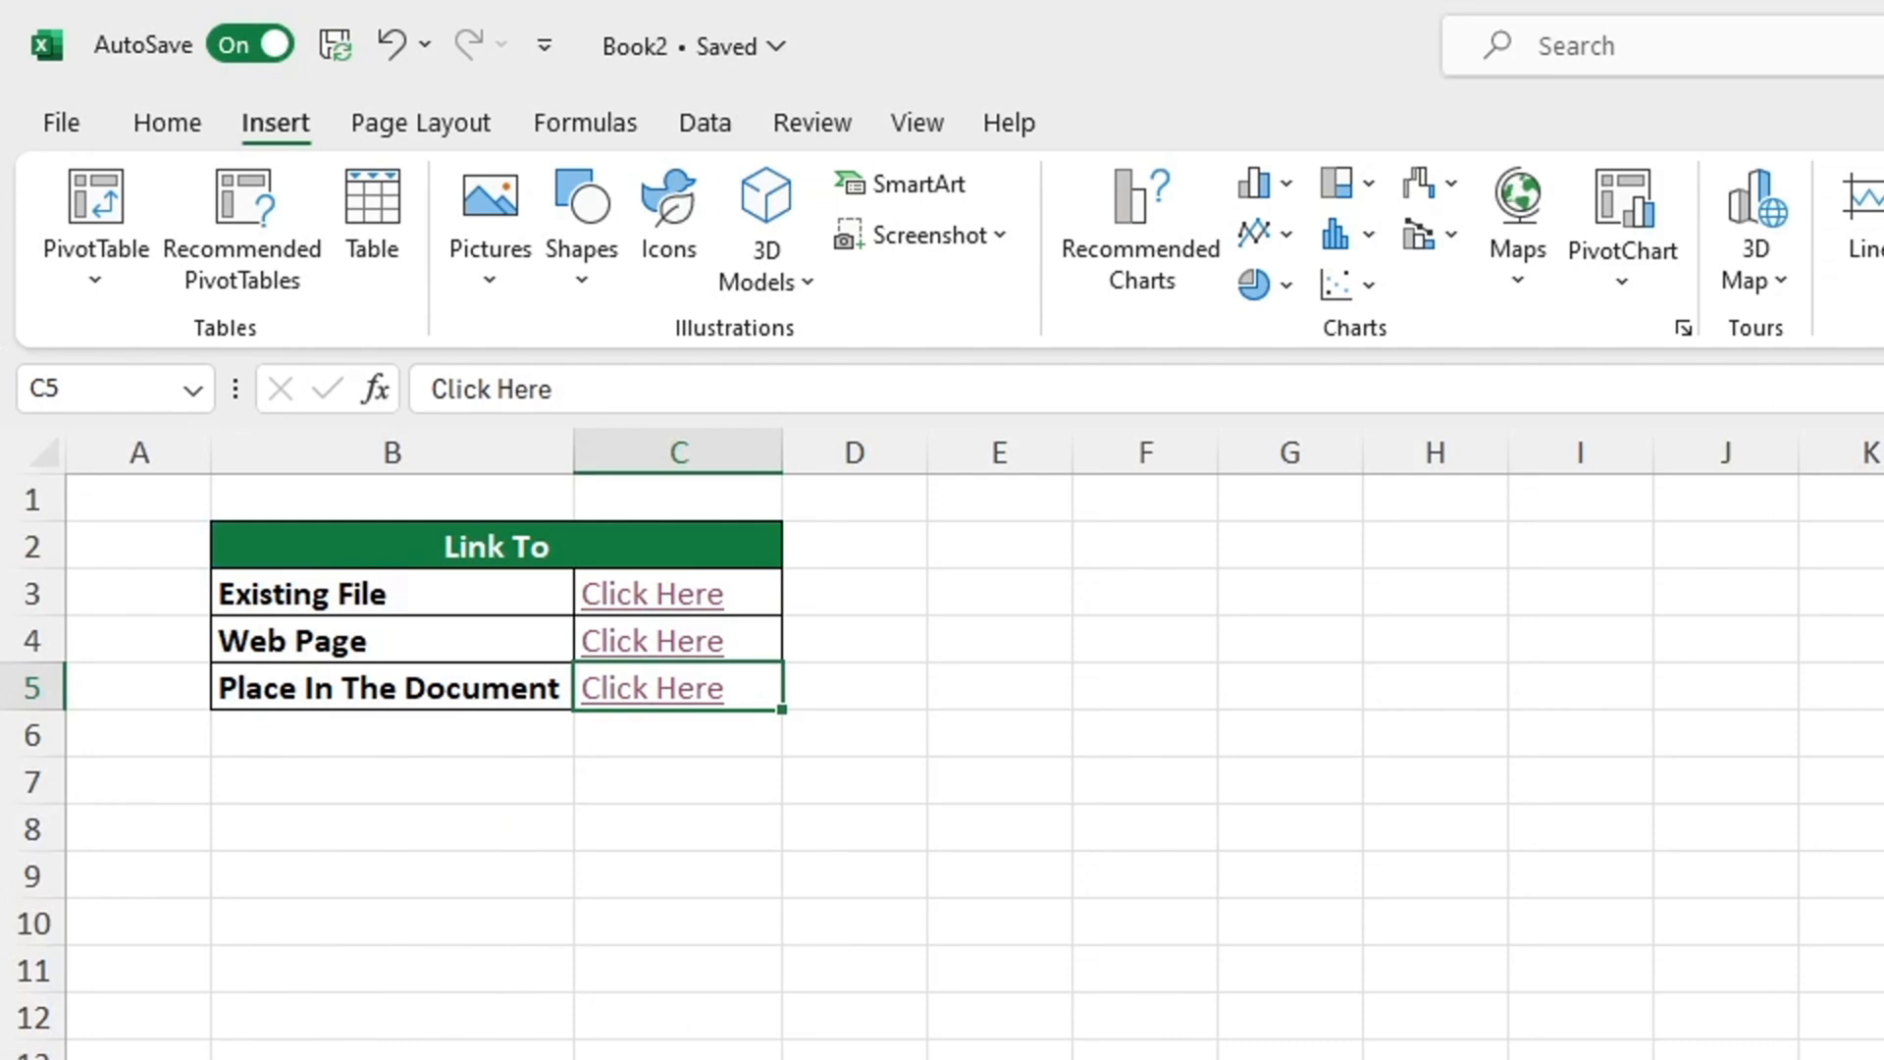
pyautogui.hotkey('ctrl', 'k')
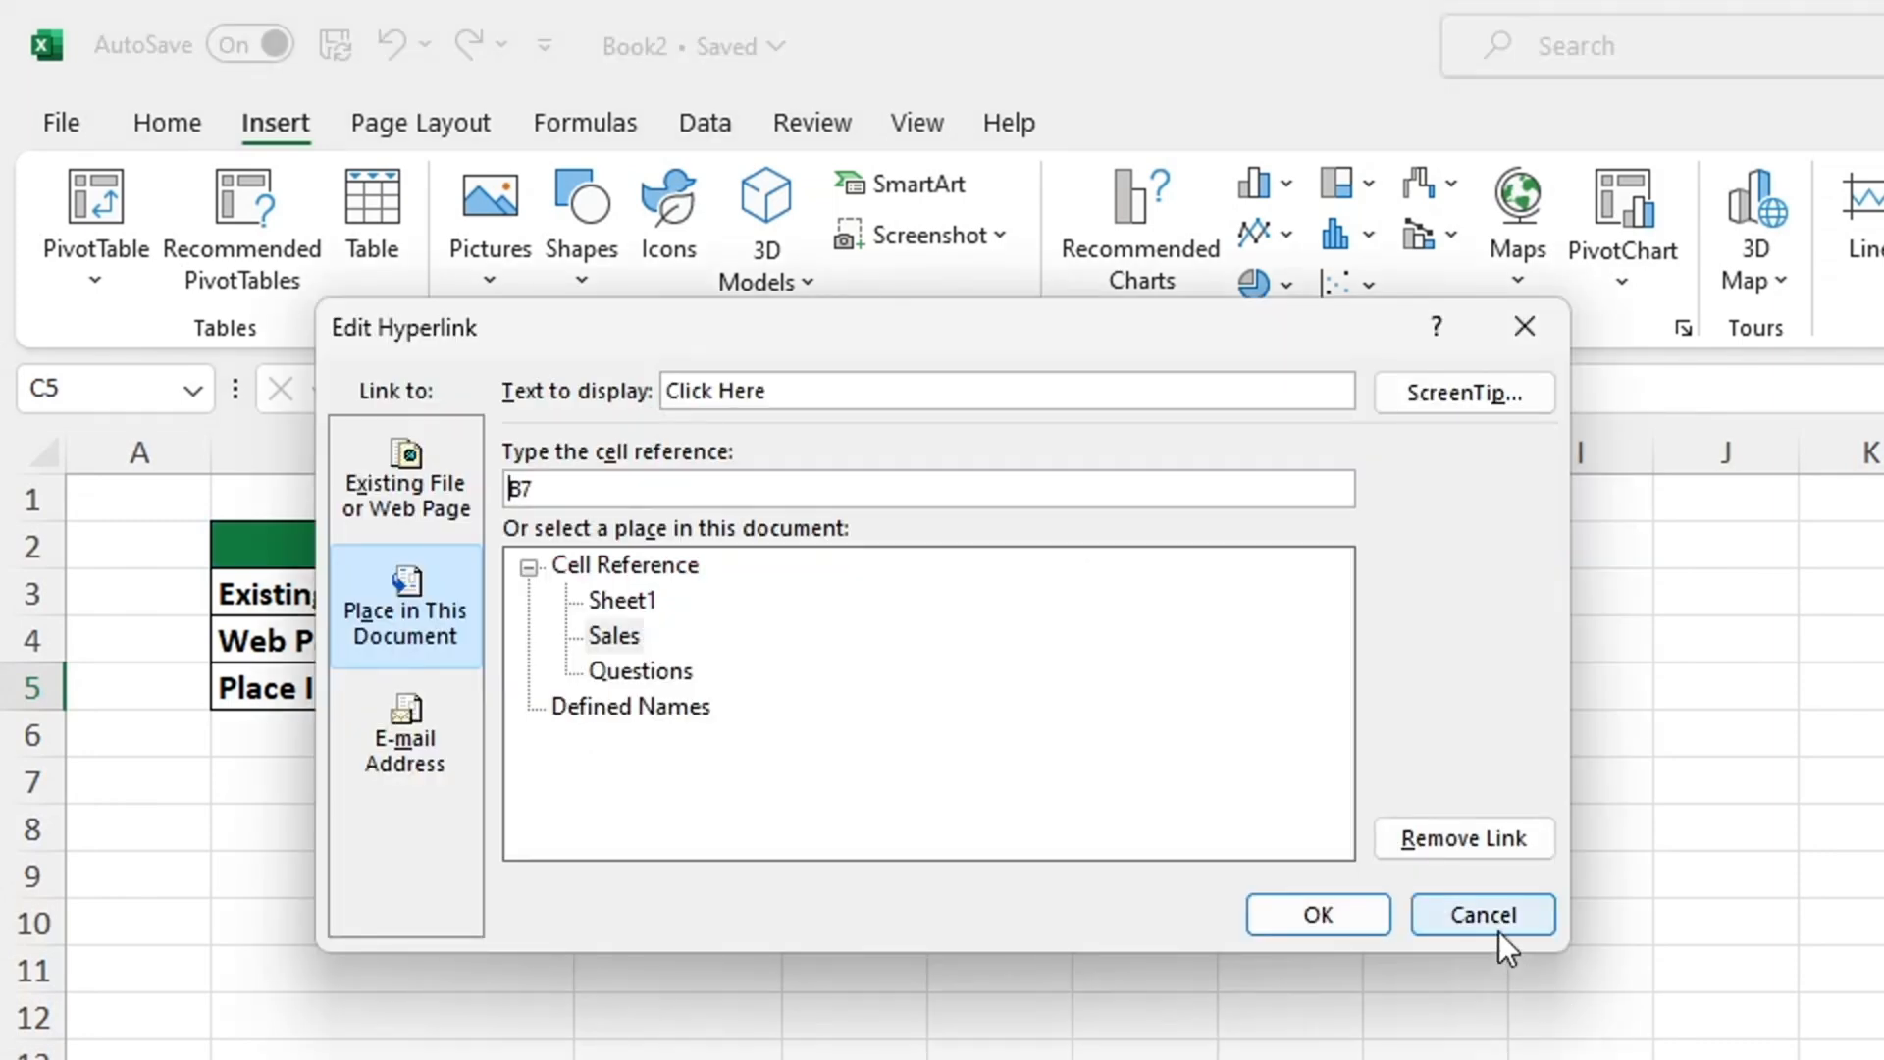
pyautogui.click(1481, 913)
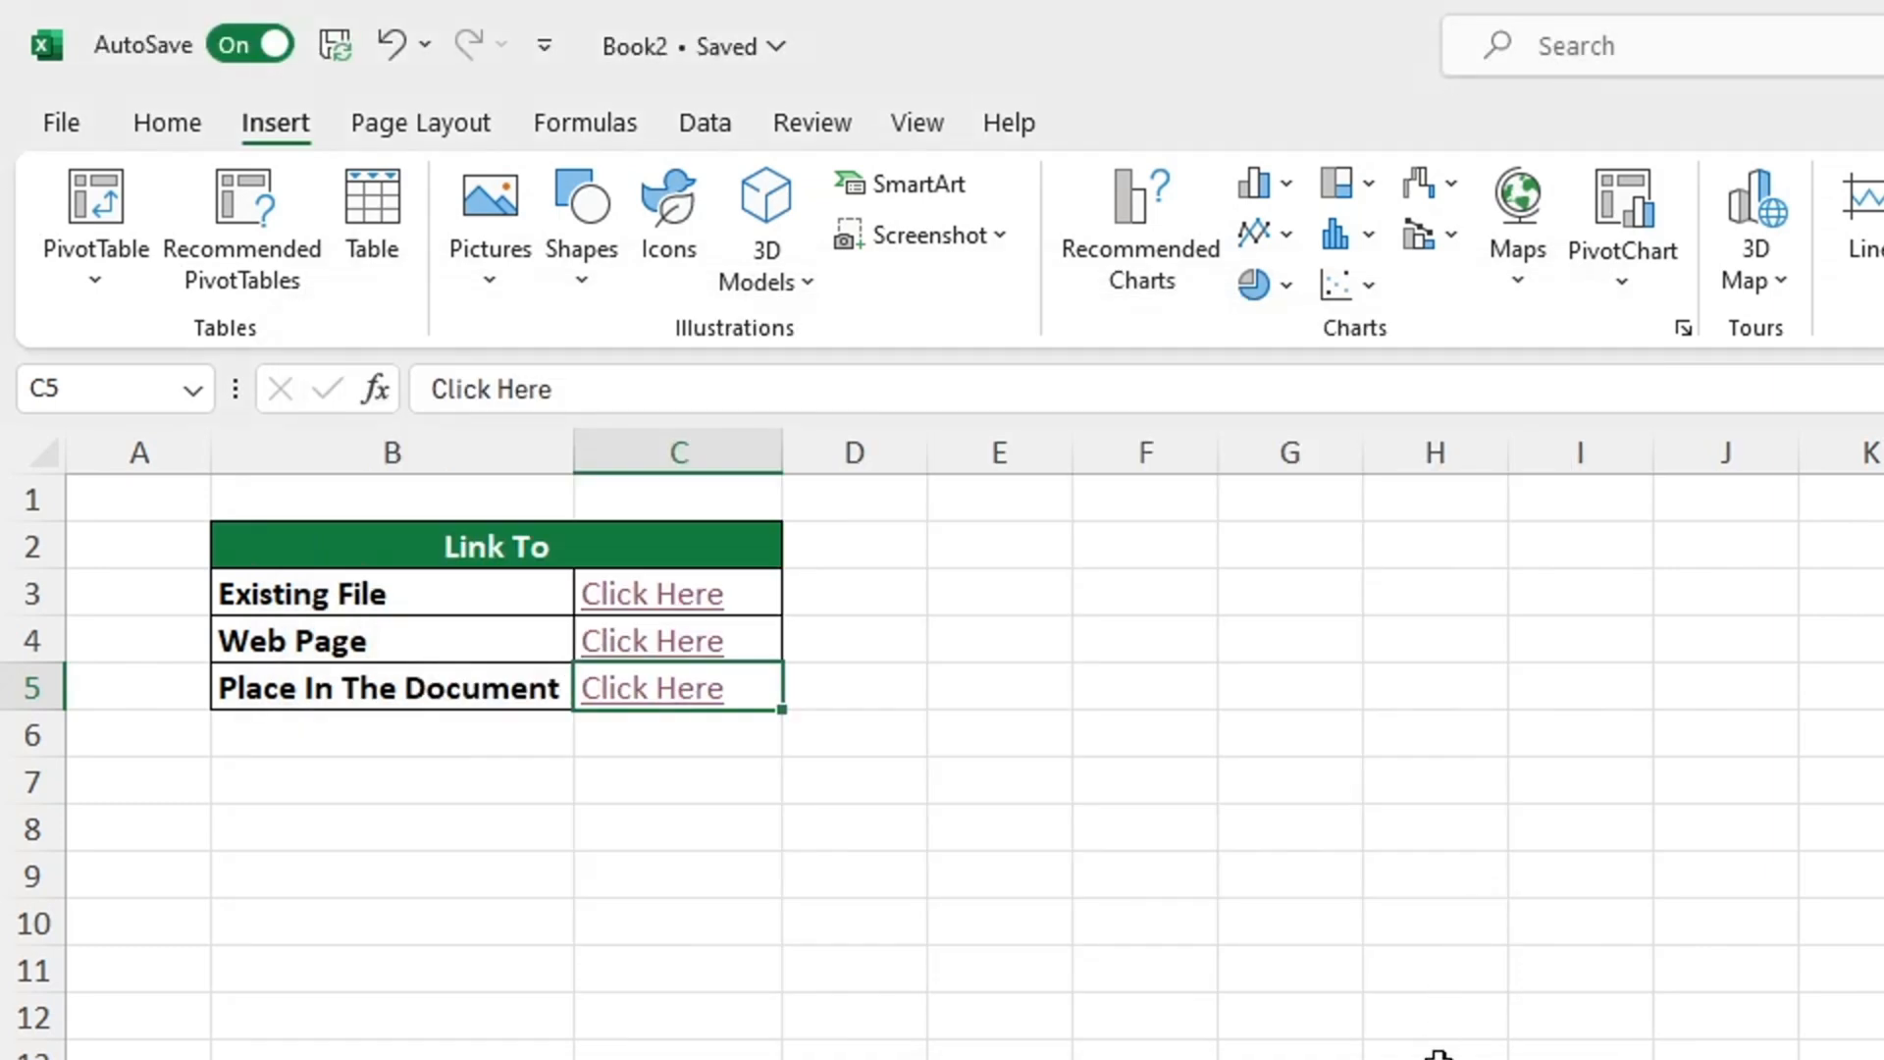